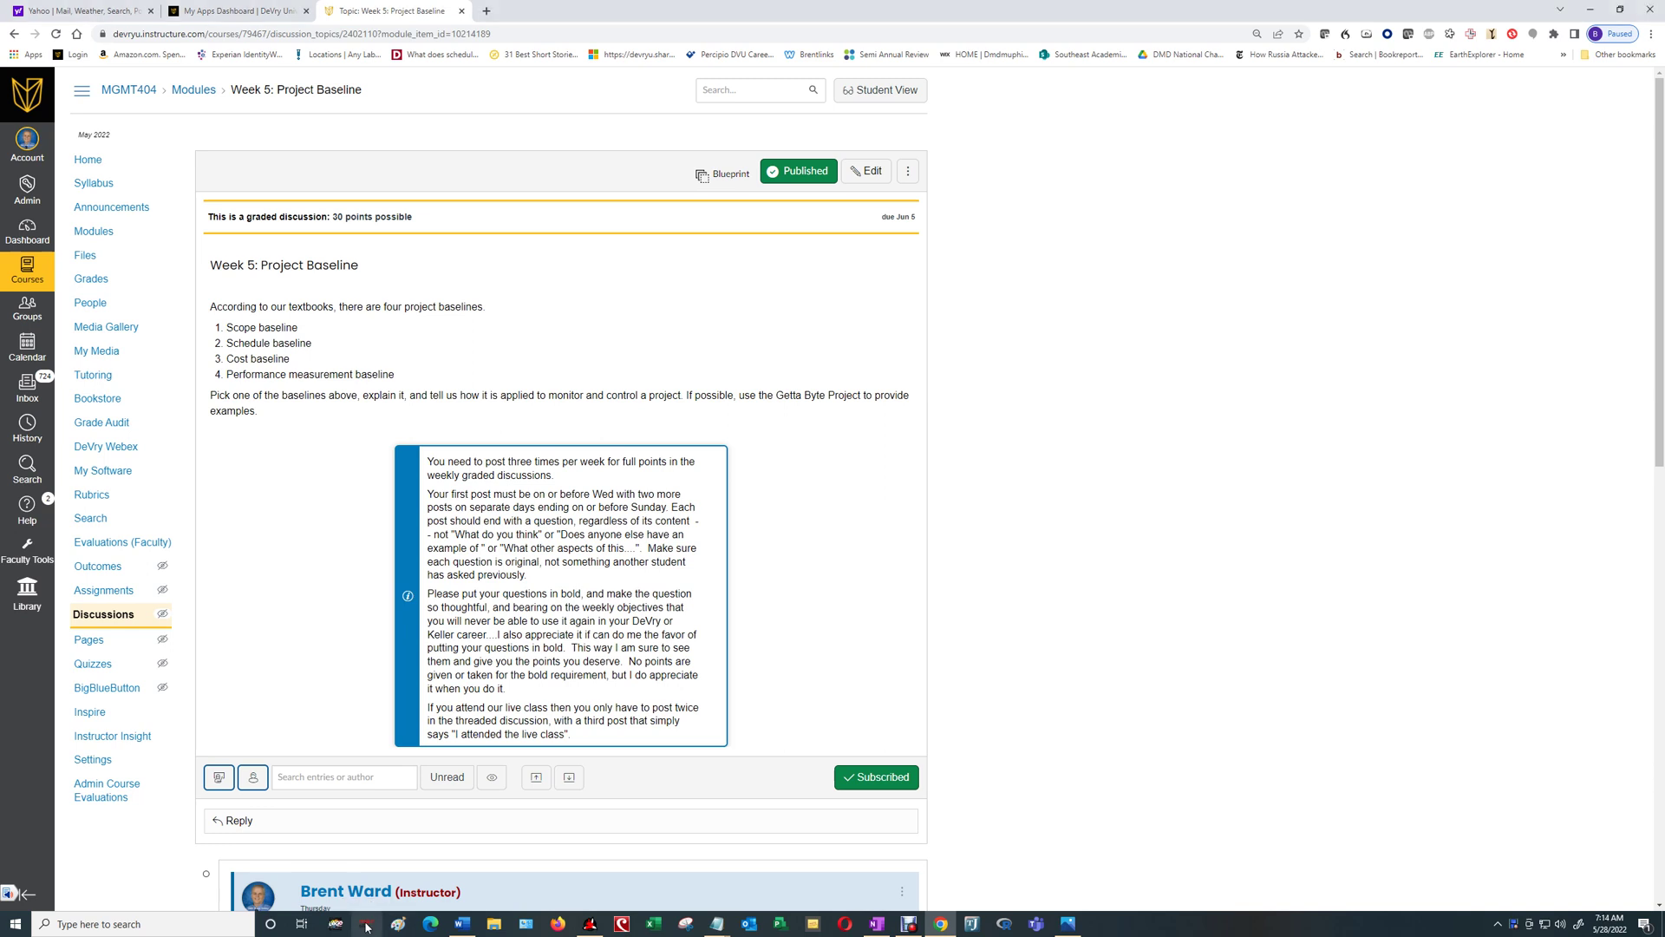
Launch ProjectLibre, dismiss the tip of the day, and begin creating a new project.
click(366, 925)
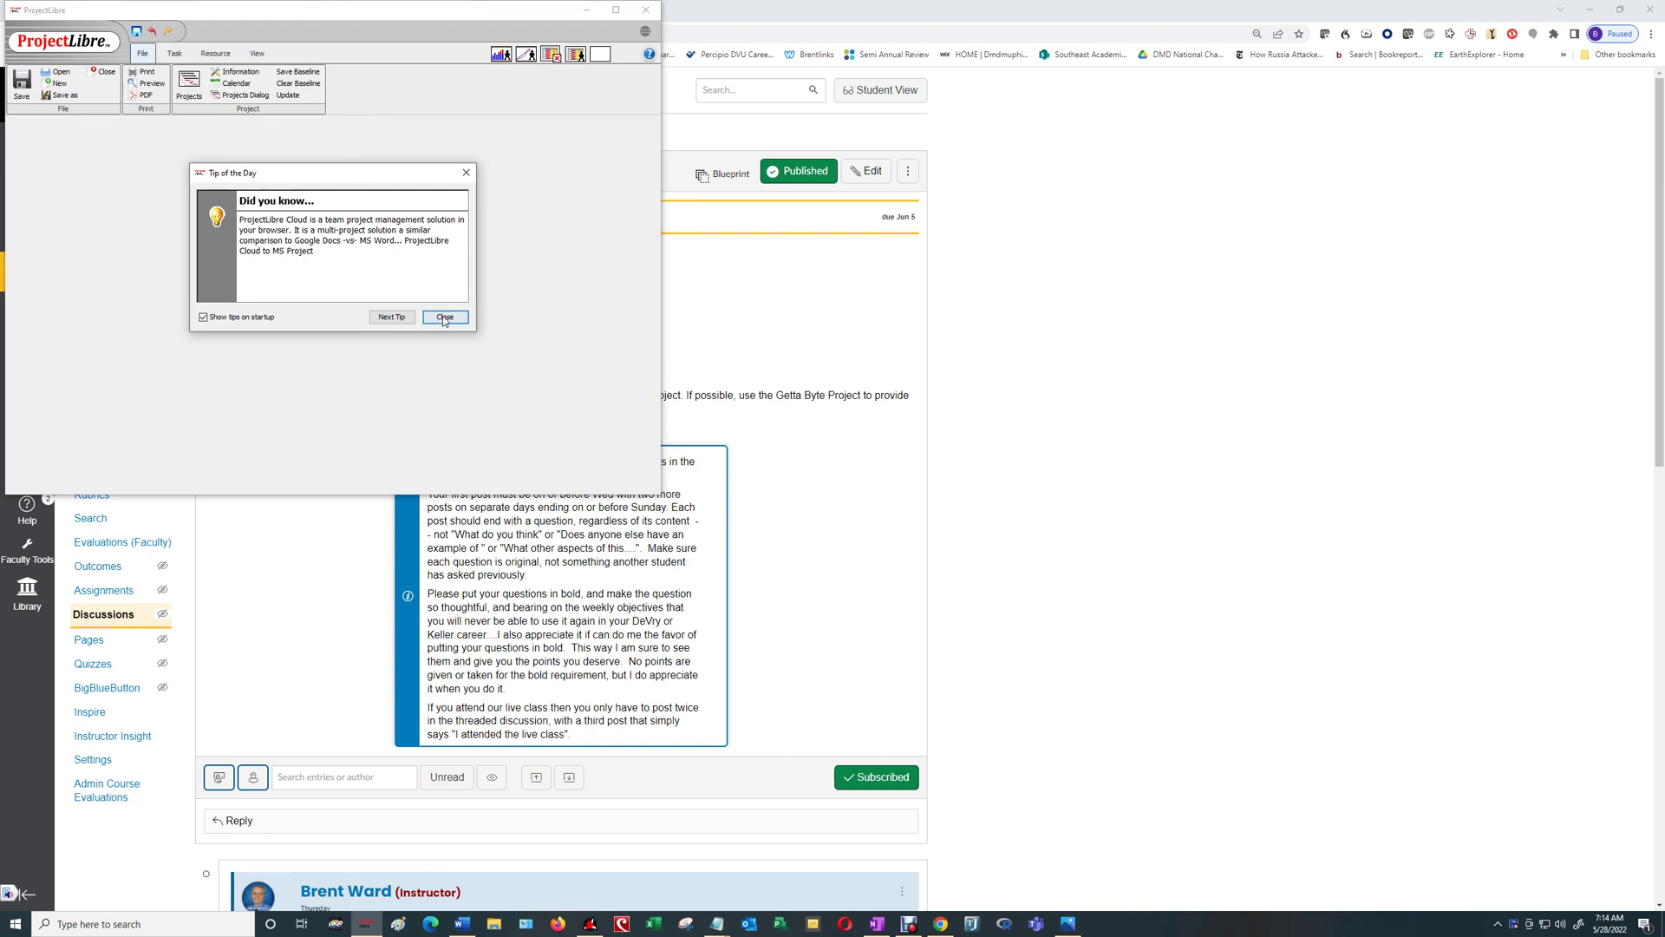
click(445, 319)
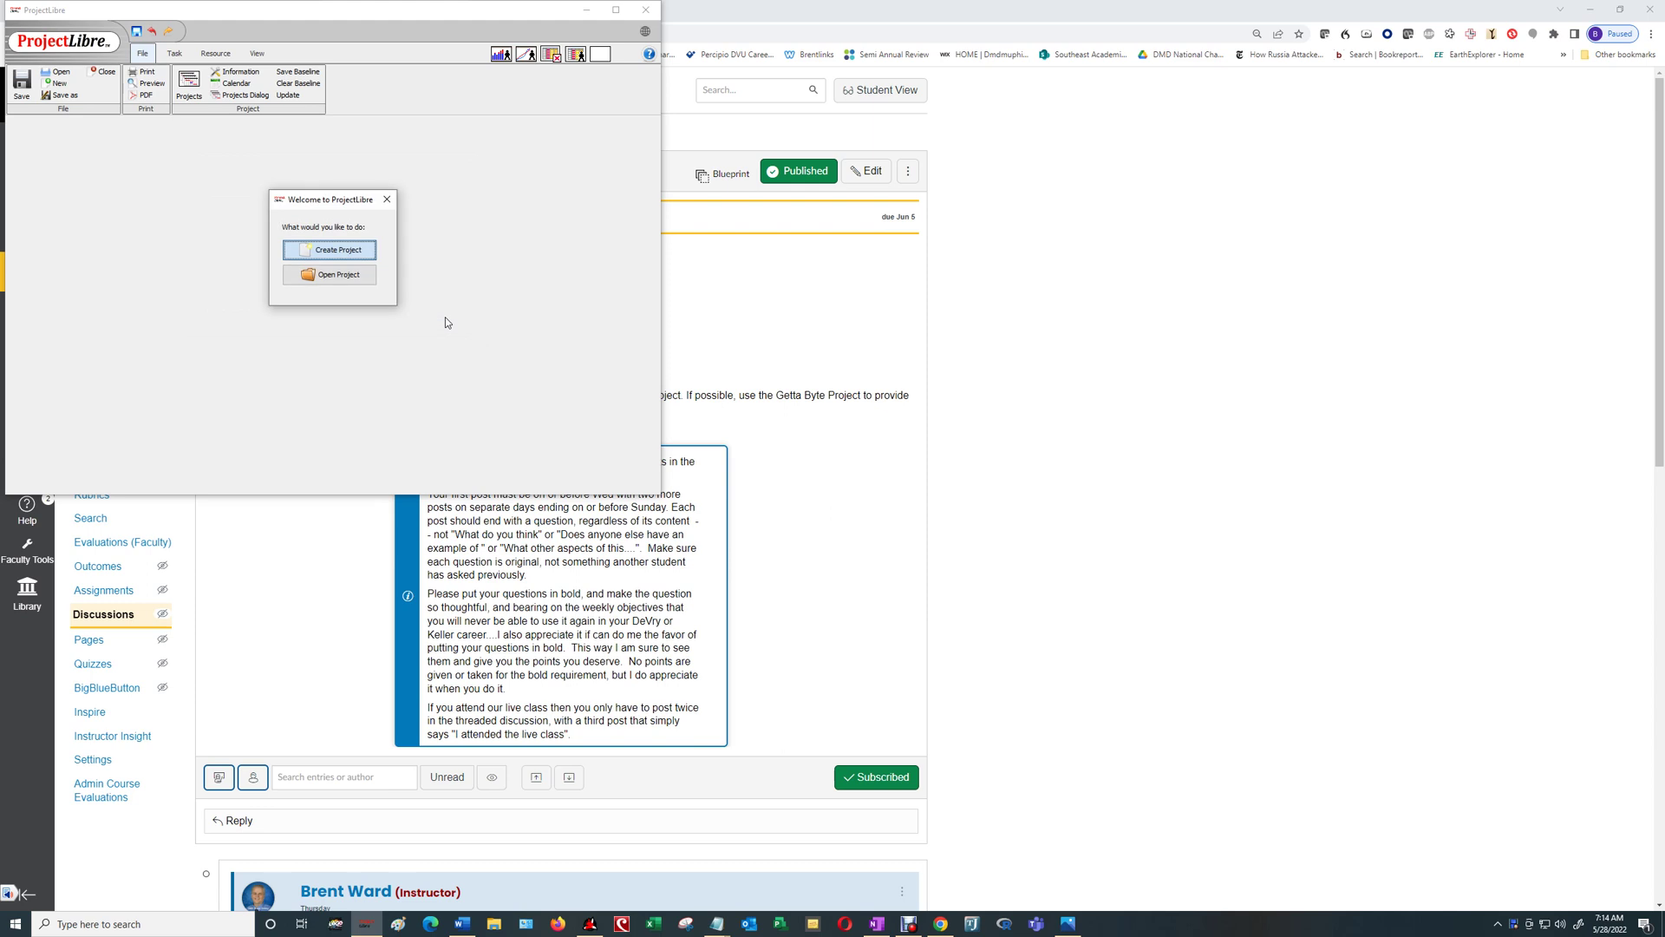
click(340, 251)
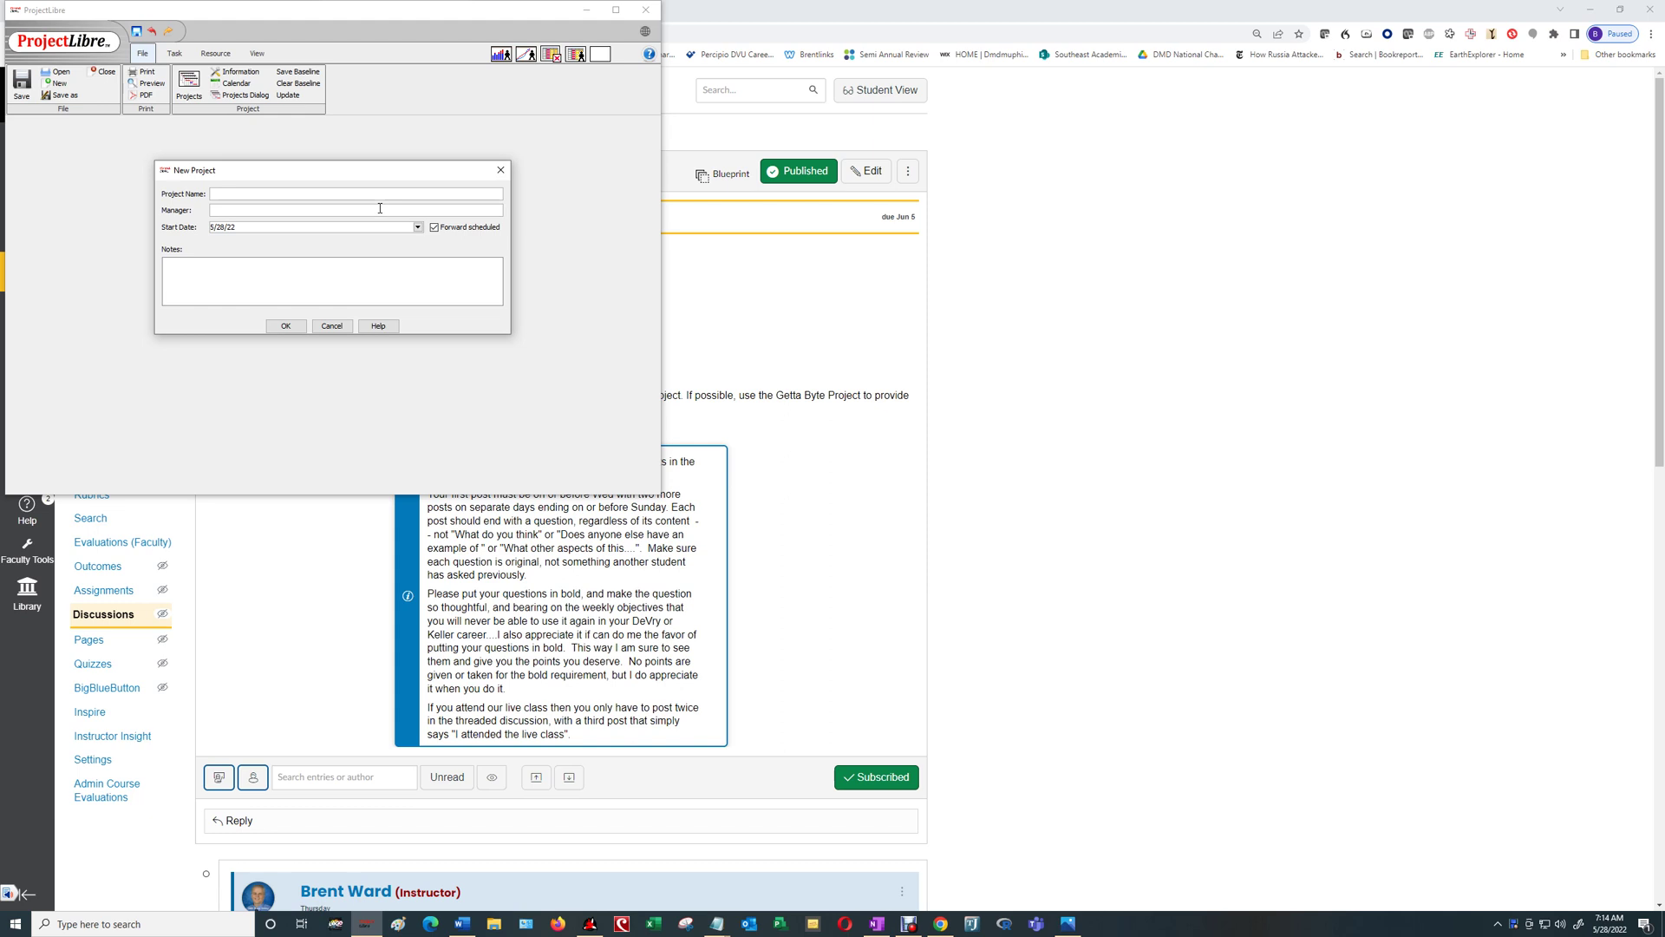
Create the project with the name Two Machine Overhaul Project and a start date of 6/6/22.
text(Two Machine Overhaul Project)
click(376, 228)
click(418, 227)
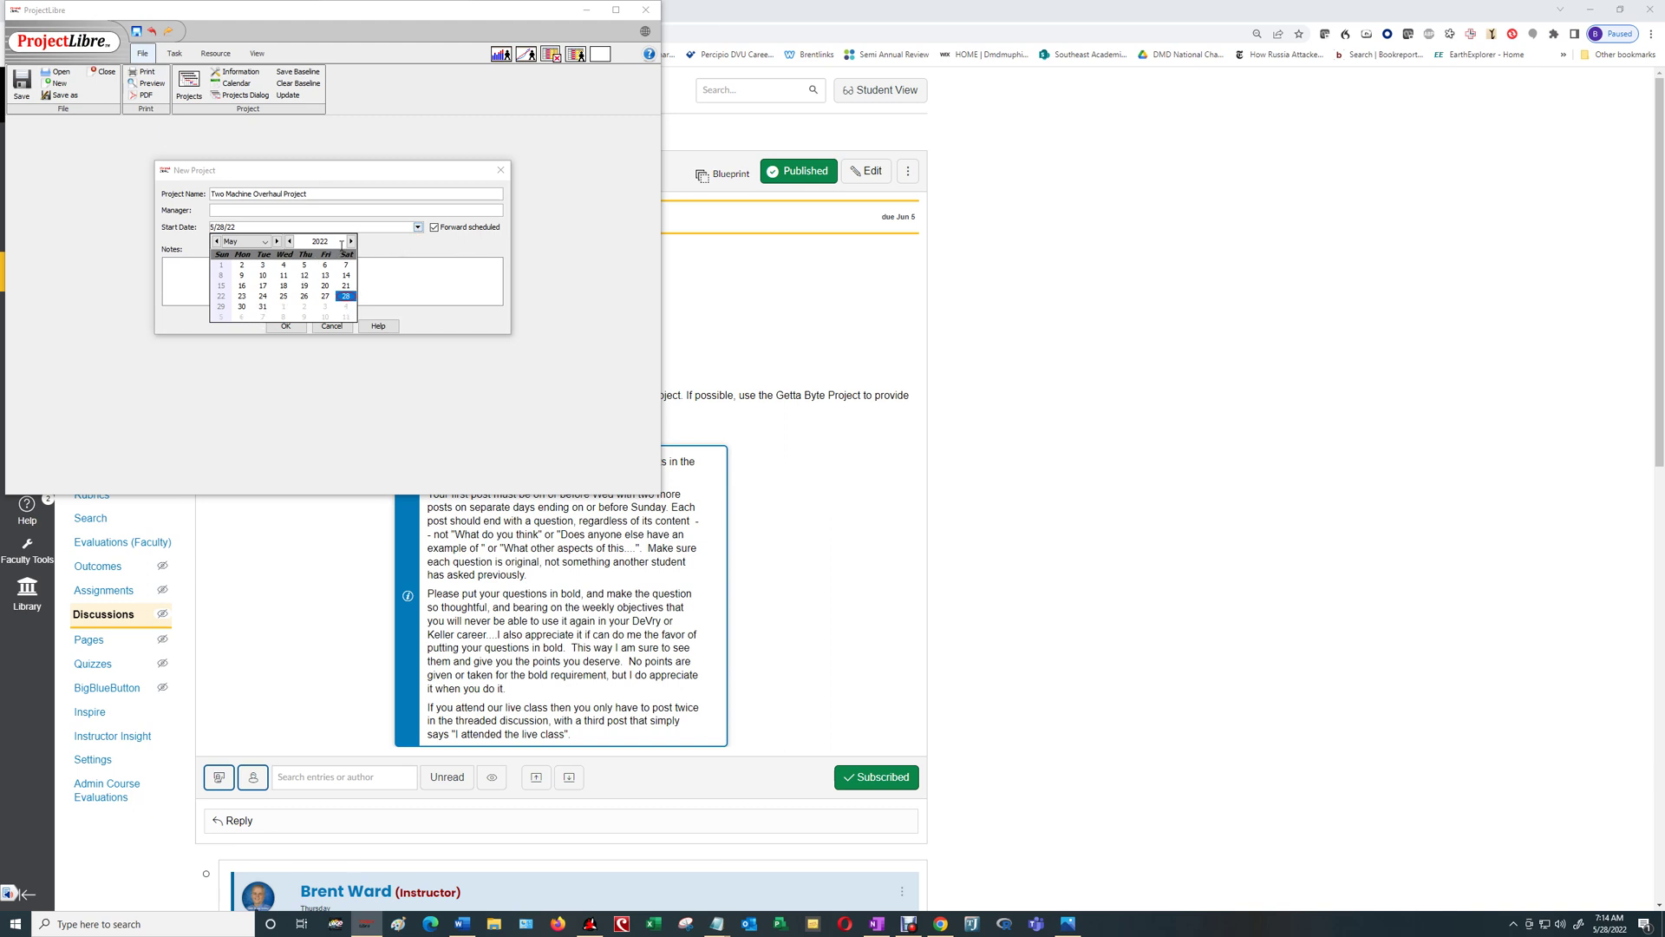
click(277, 242)
click(242, 276)
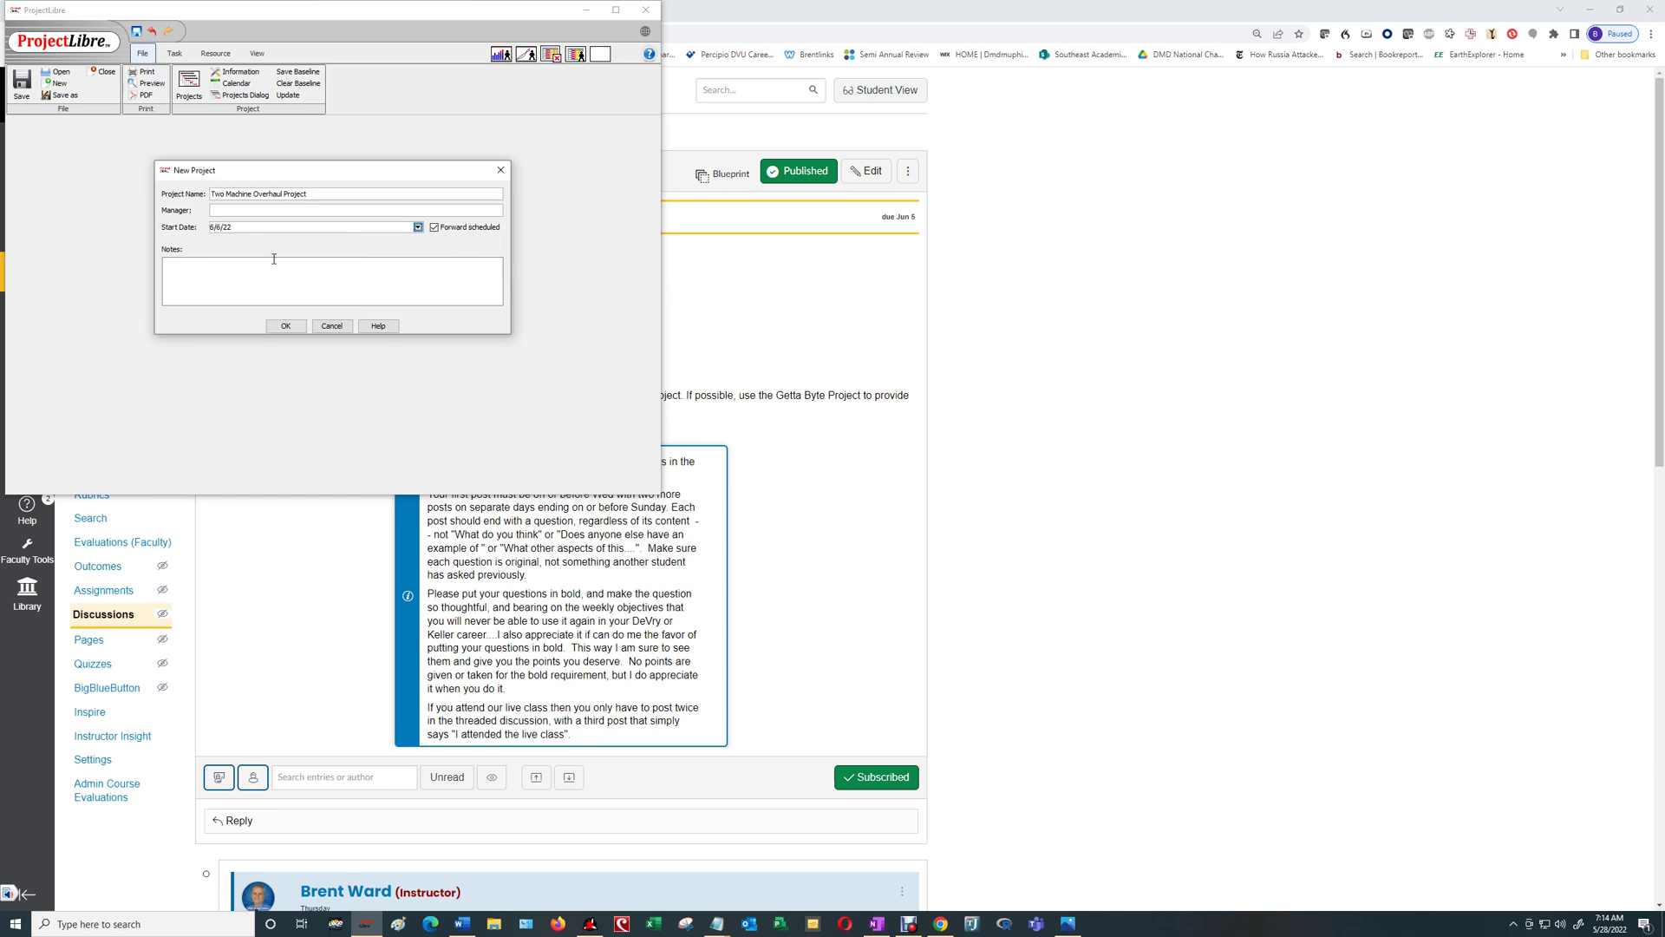
click(284, 326)
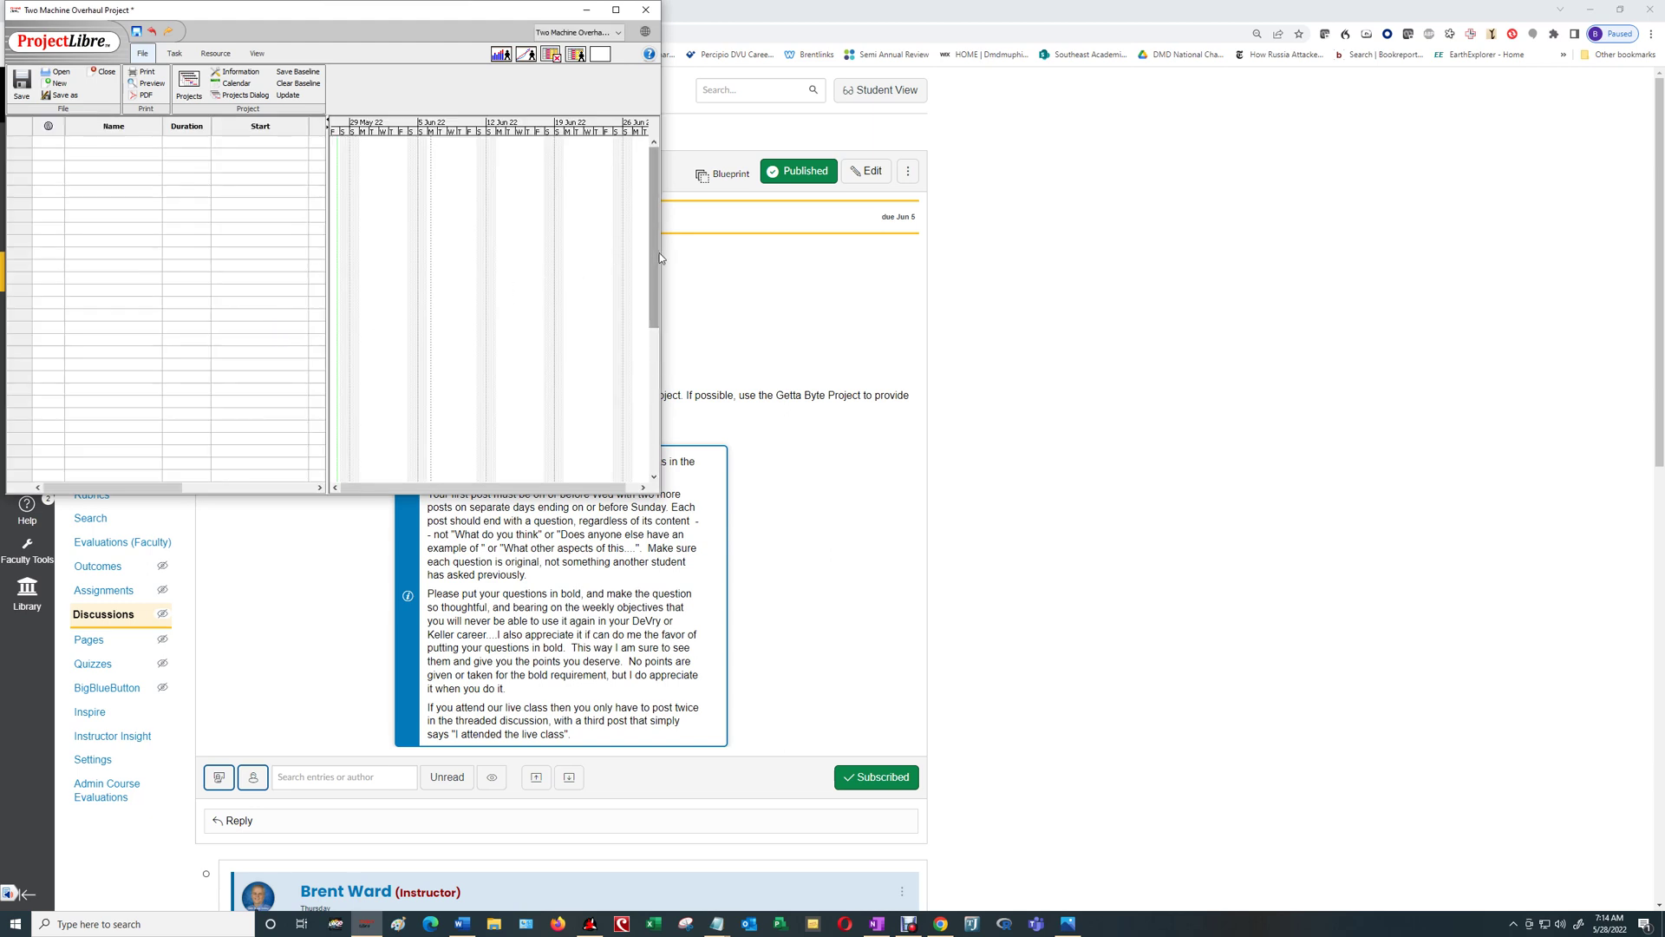
Widen the program window and enter Two-Machine Maintenance Project as the first task name.
drag(662, 254, 1095, 271)
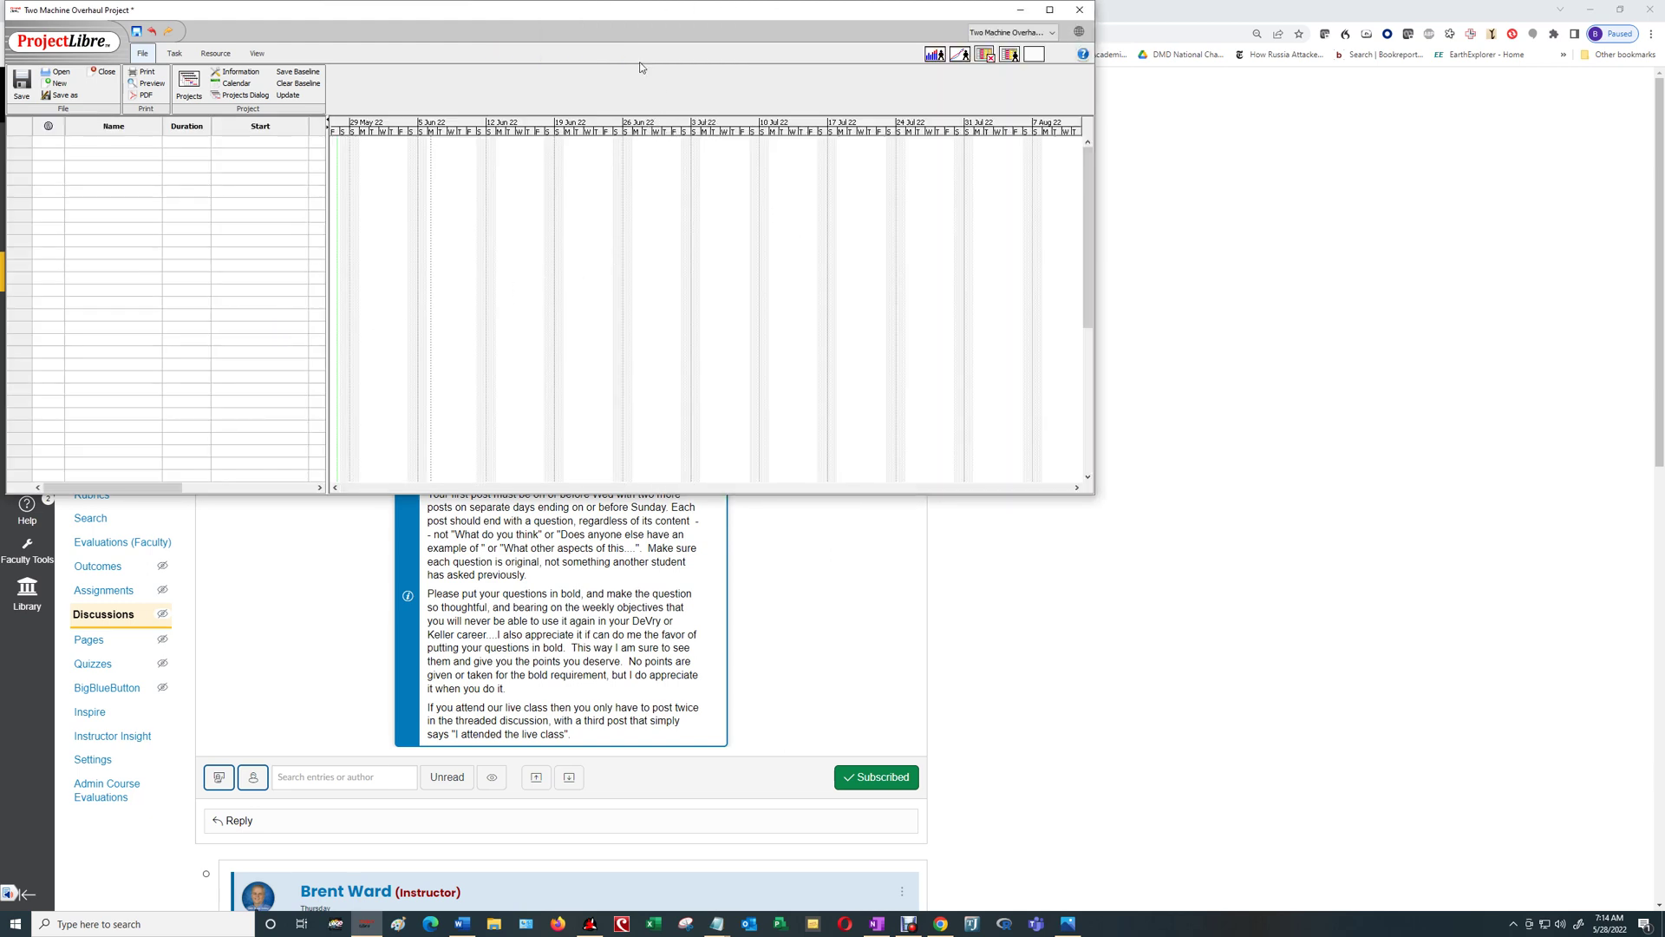
click(122, 141)
key(BackSpace)
key(BackSpace)
key(BackSpace)
key(BackSpace)
text(o-Machine Maintenance Project)
key(Return)
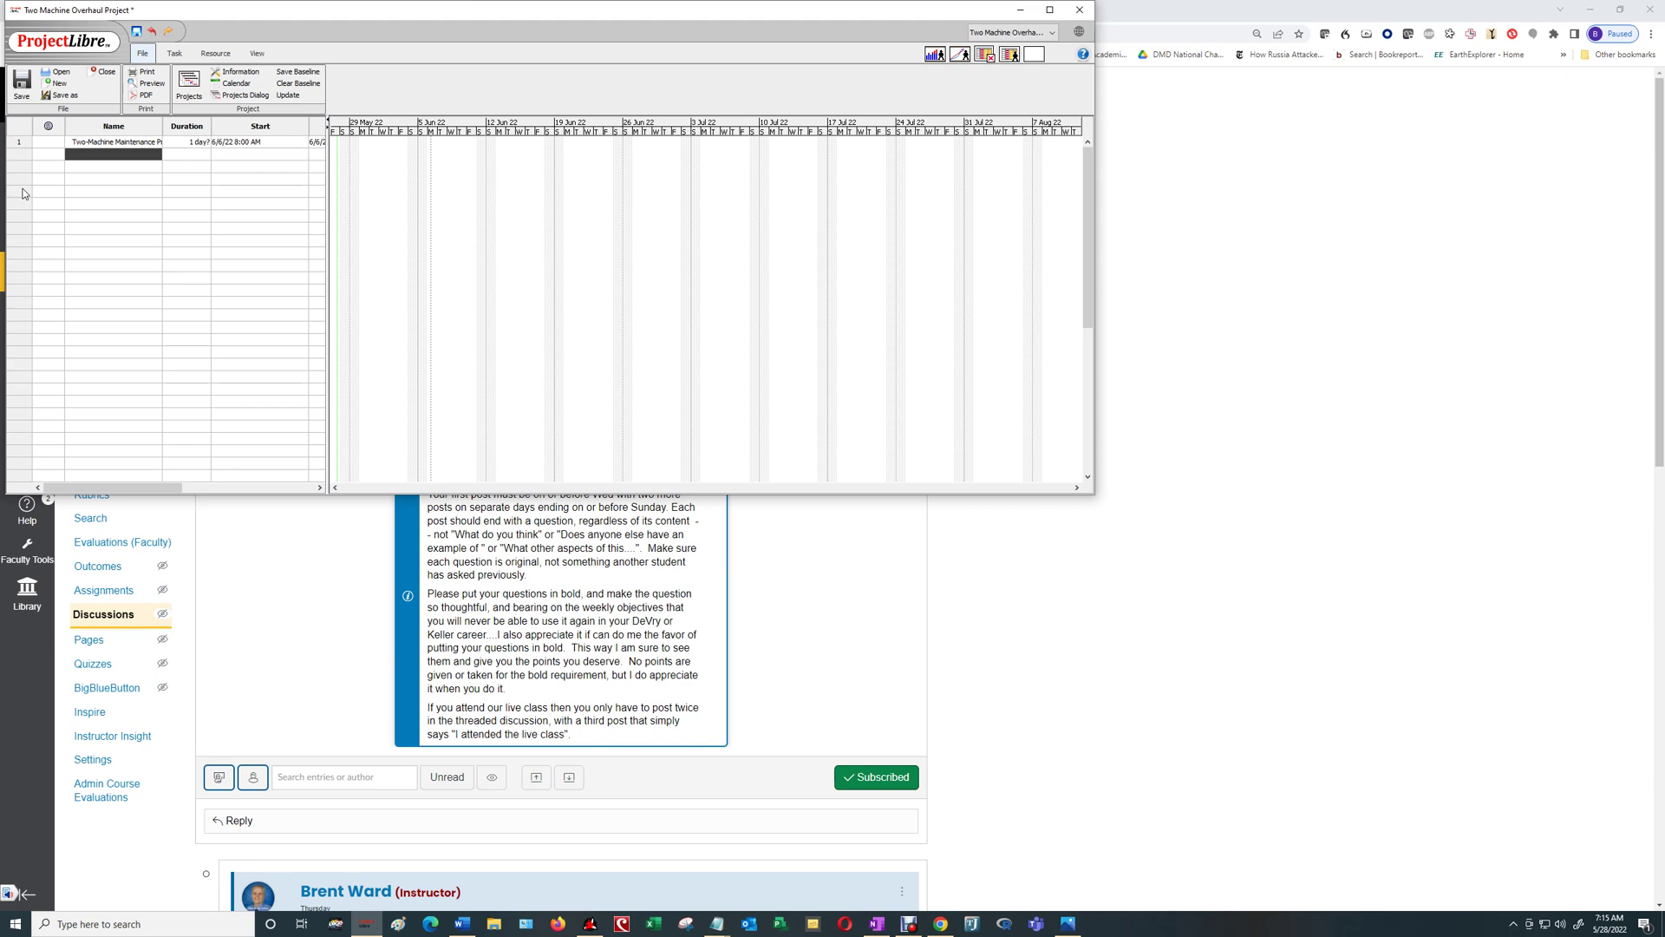
Add the tasks Machine 1, Overhaul Machine 1 and Test Machine 1 in rows 2 to 4.
text(Over)
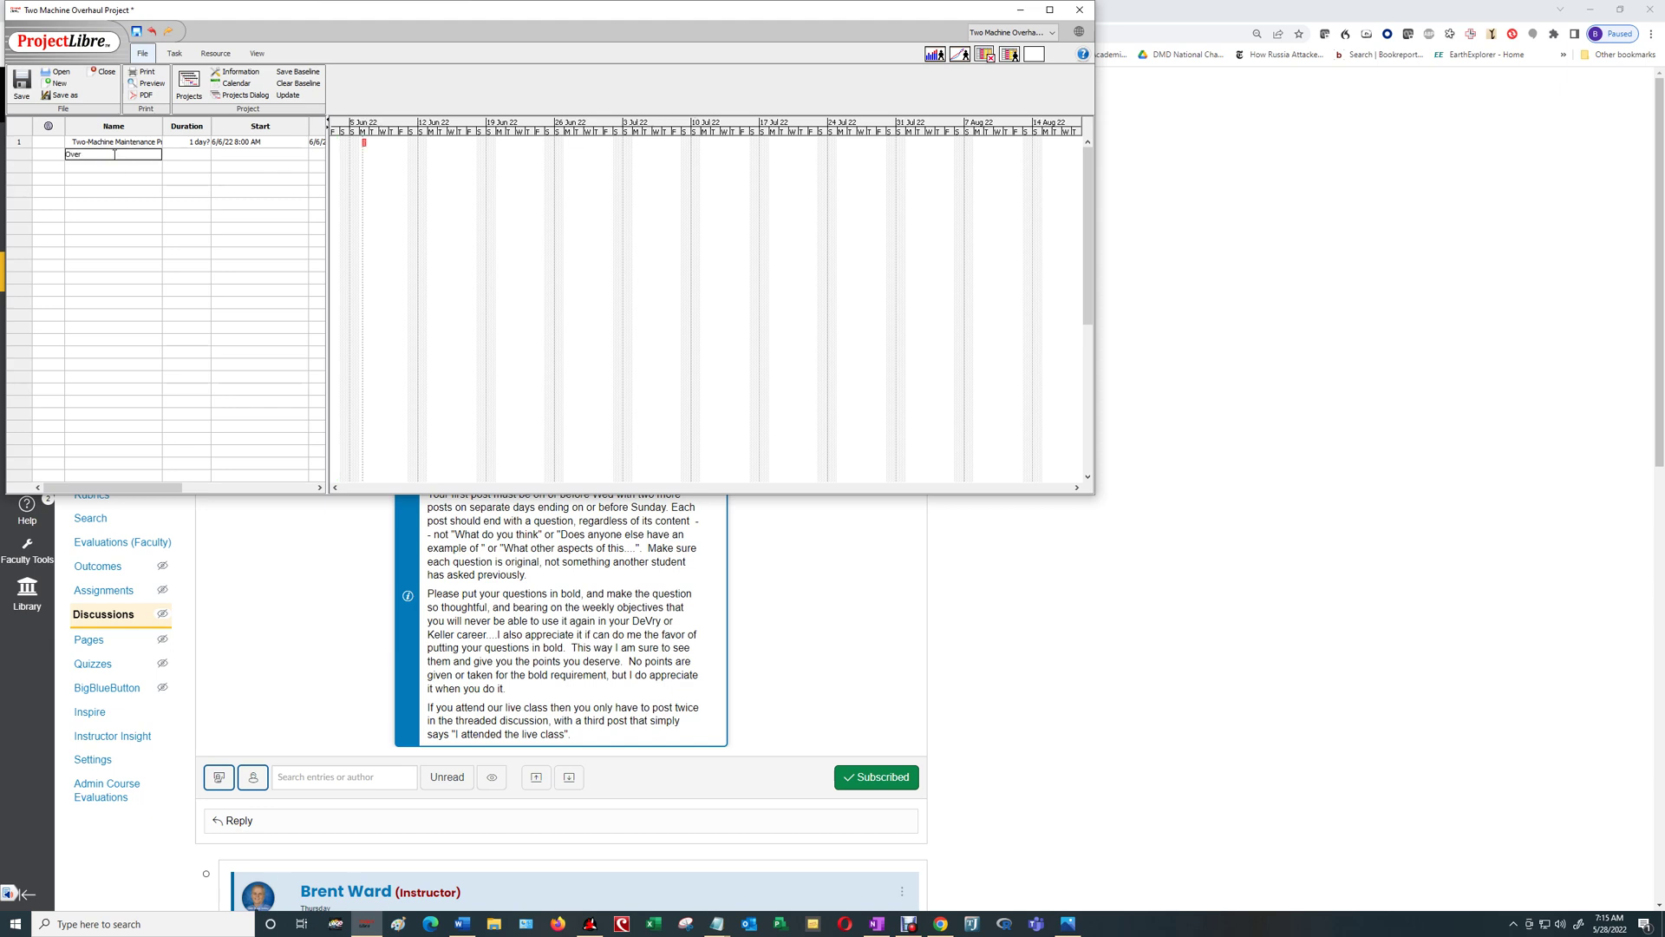
drag(105, 156, 46, 164)
text(Machin)
key(Return)
text(Overhaul Machine 1)
key(Return)
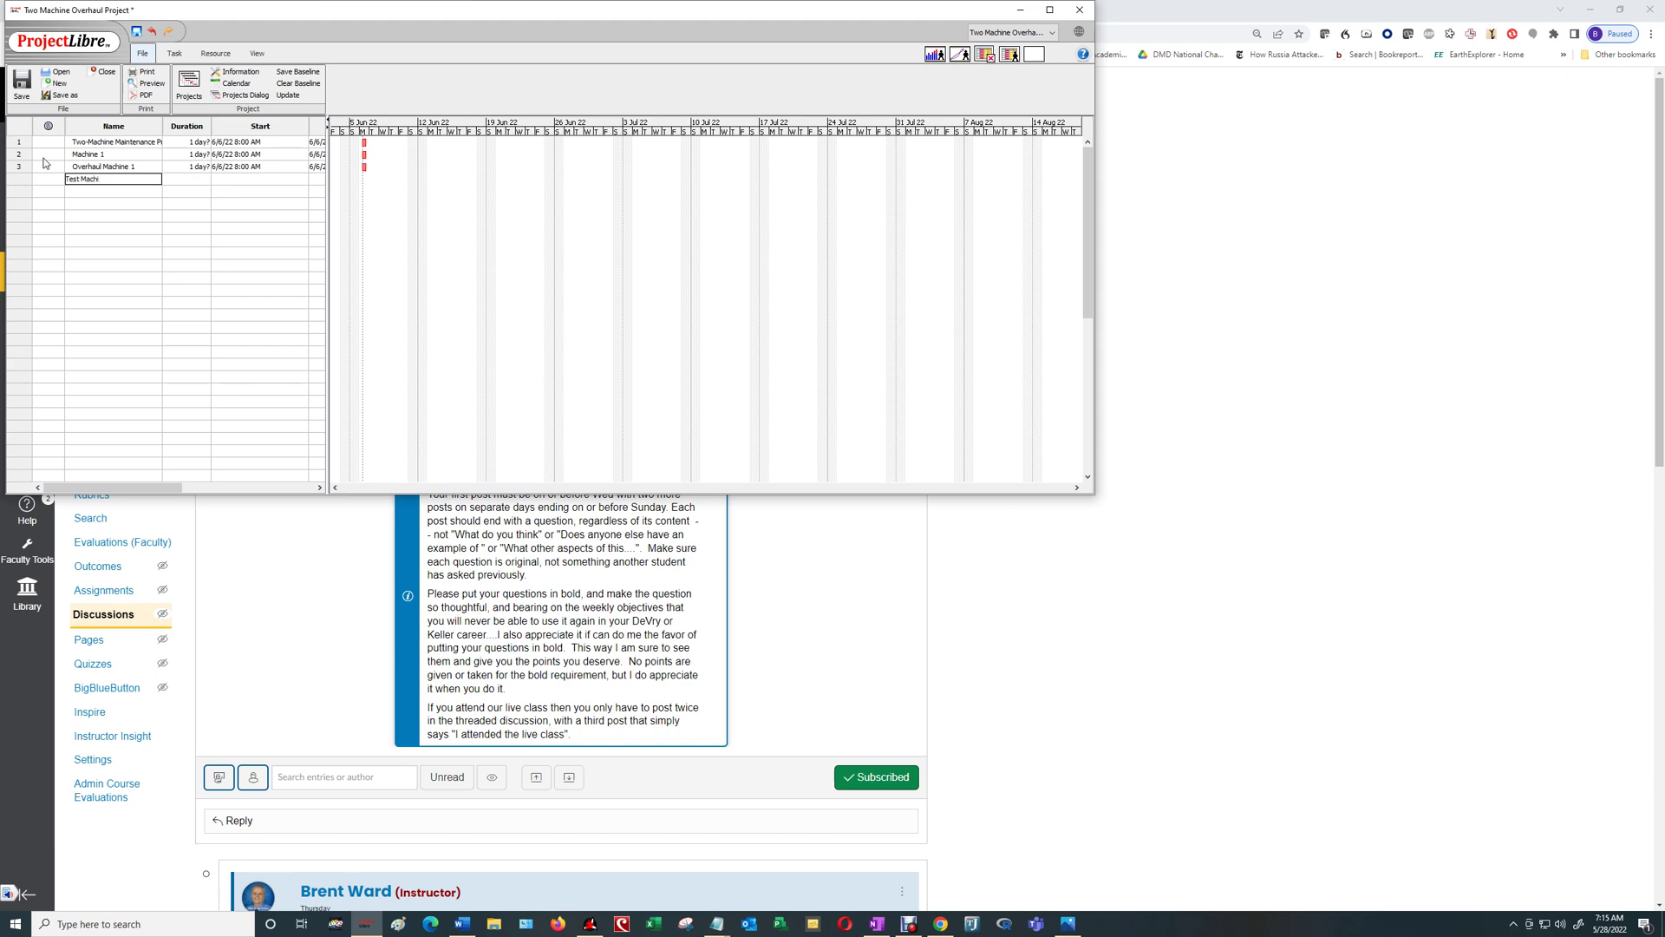
text(Test Machine 1)
key(Return)
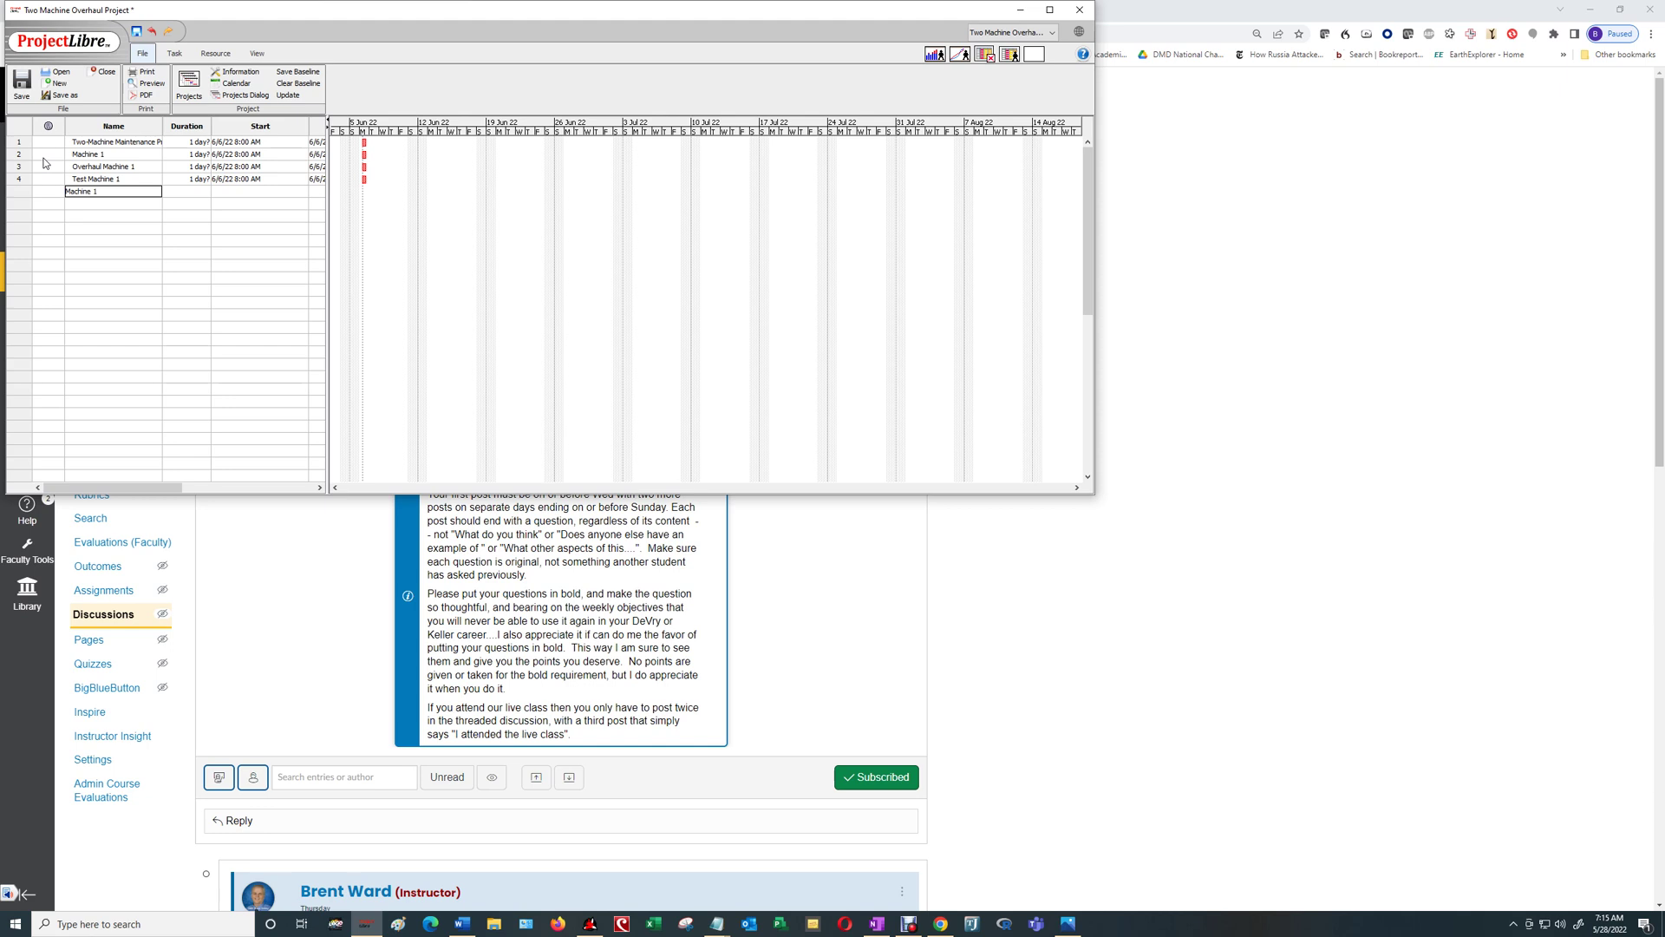
Add a Machine 1 Complete milestone in row 5 with a duration of 0 days.
text(Machine 1 Complete)
key(Return)
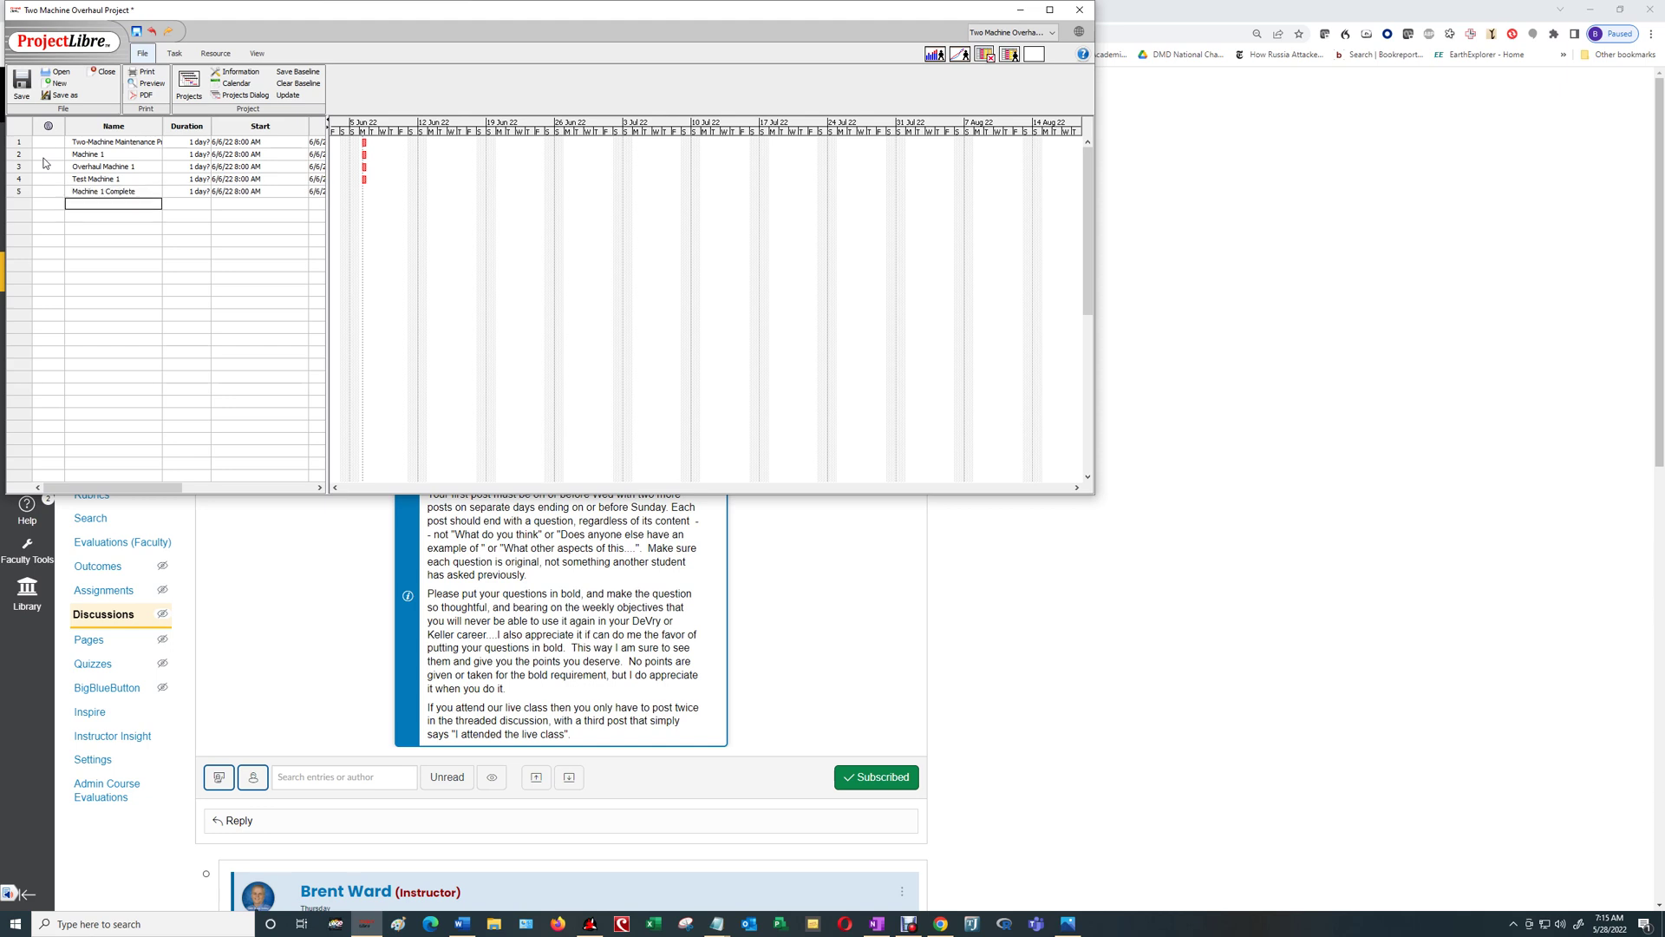
key(Up)
key(Right)
text(0)
key(Return)
key(Up)
Add the tasks Machine 2, Overhaul Machine 2 and Test Machine 2 in rows 6 to 8.
click(118, 205)
text(Machine 2)
key(Return)
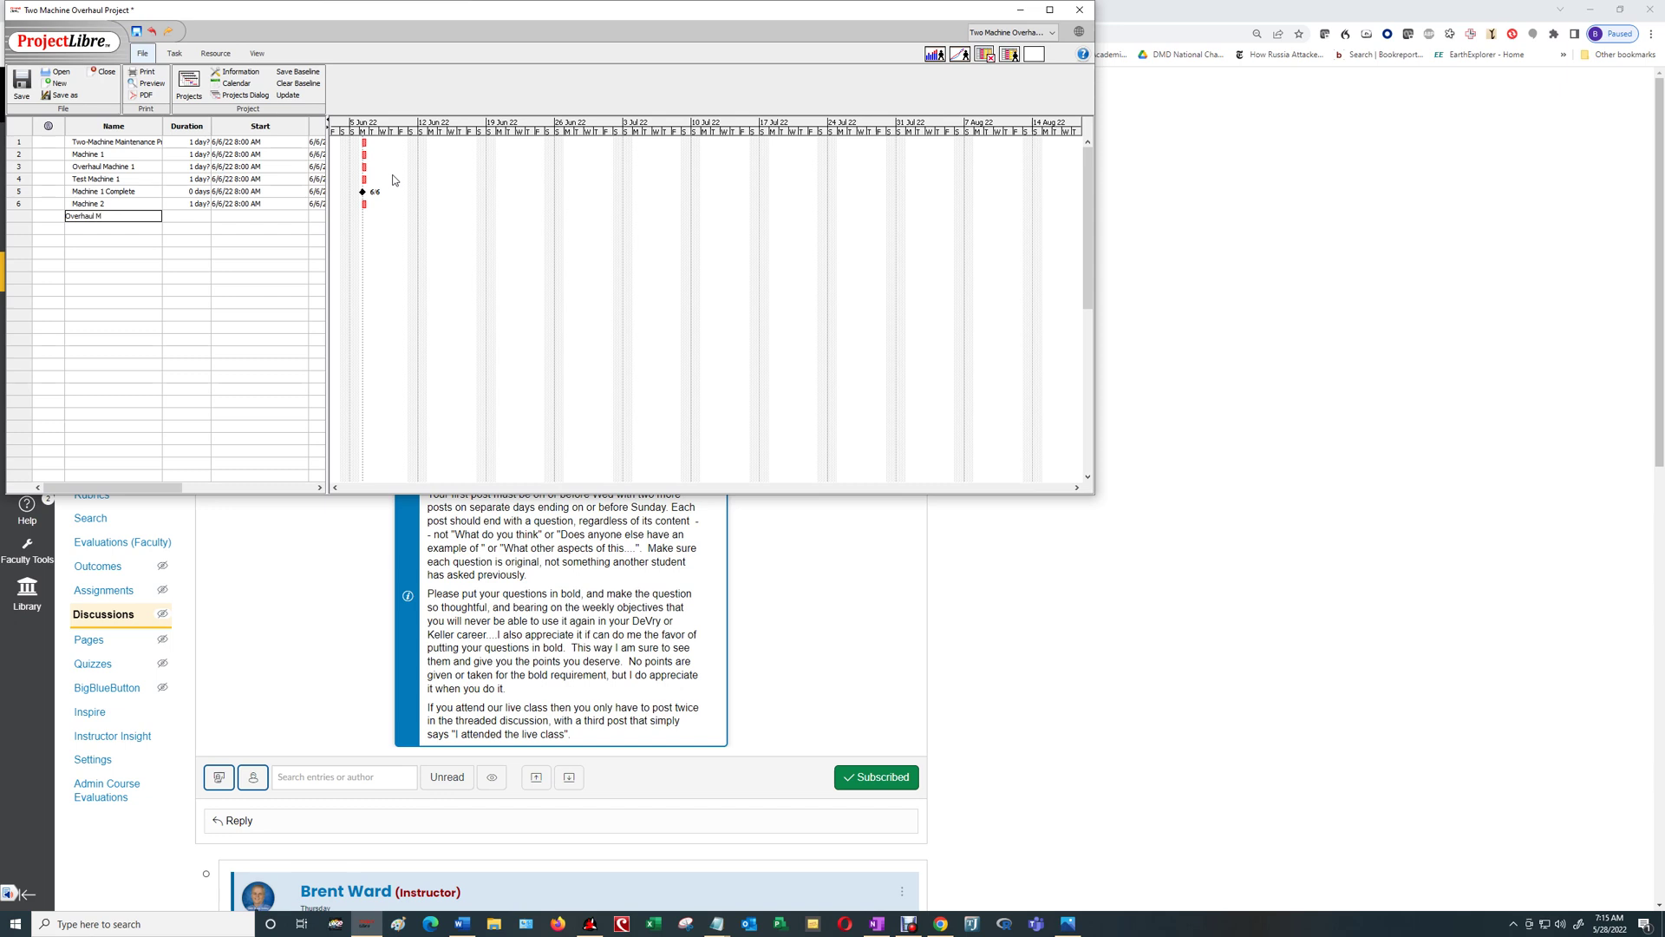
text(Overhaul Machine 2)
key(Return)
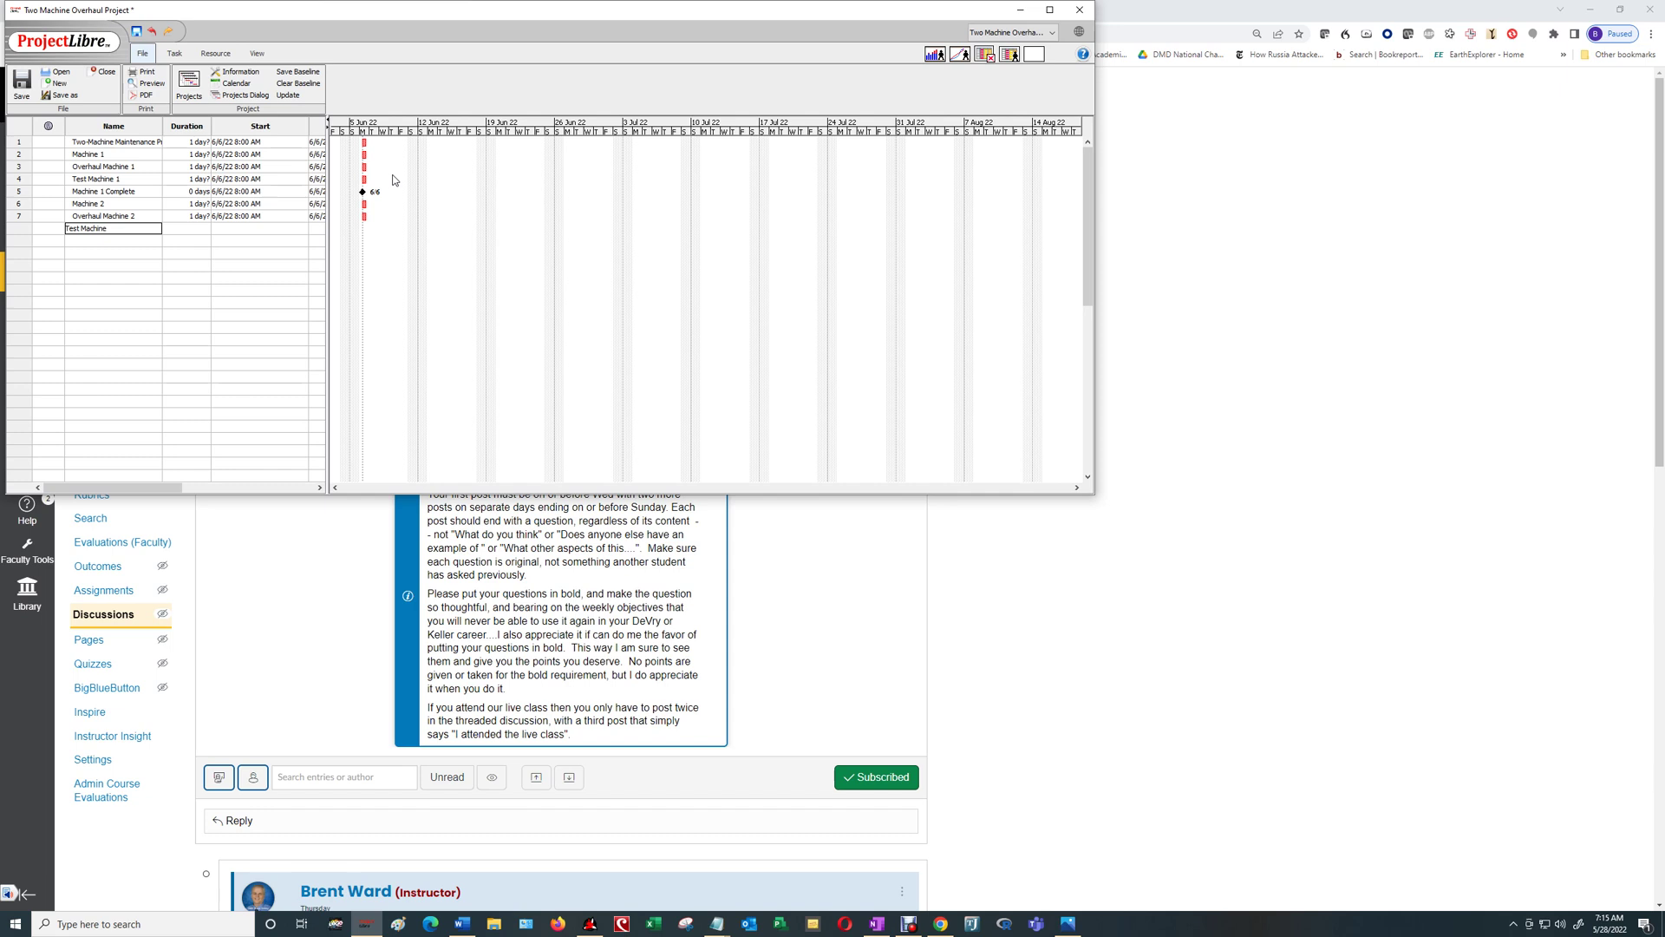
key(Return)
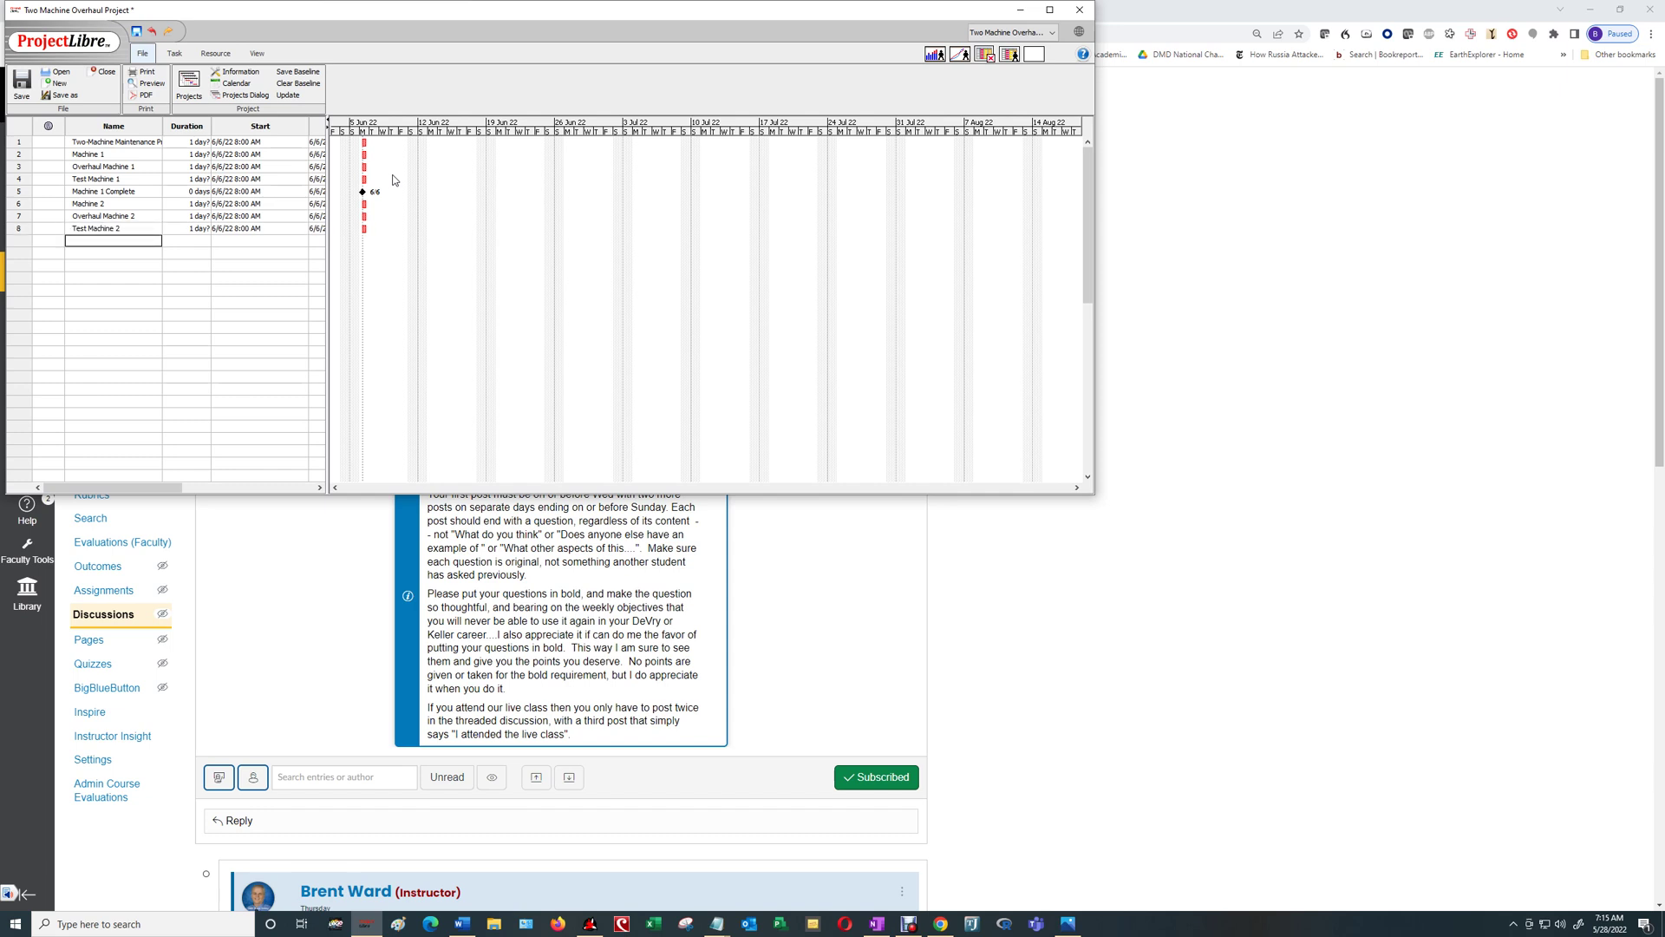
Add a Machine 2 Complete milestone in row 9 with a duration of 0 days.
text(Machine 2 Complete)
key(Tab)
text(0)
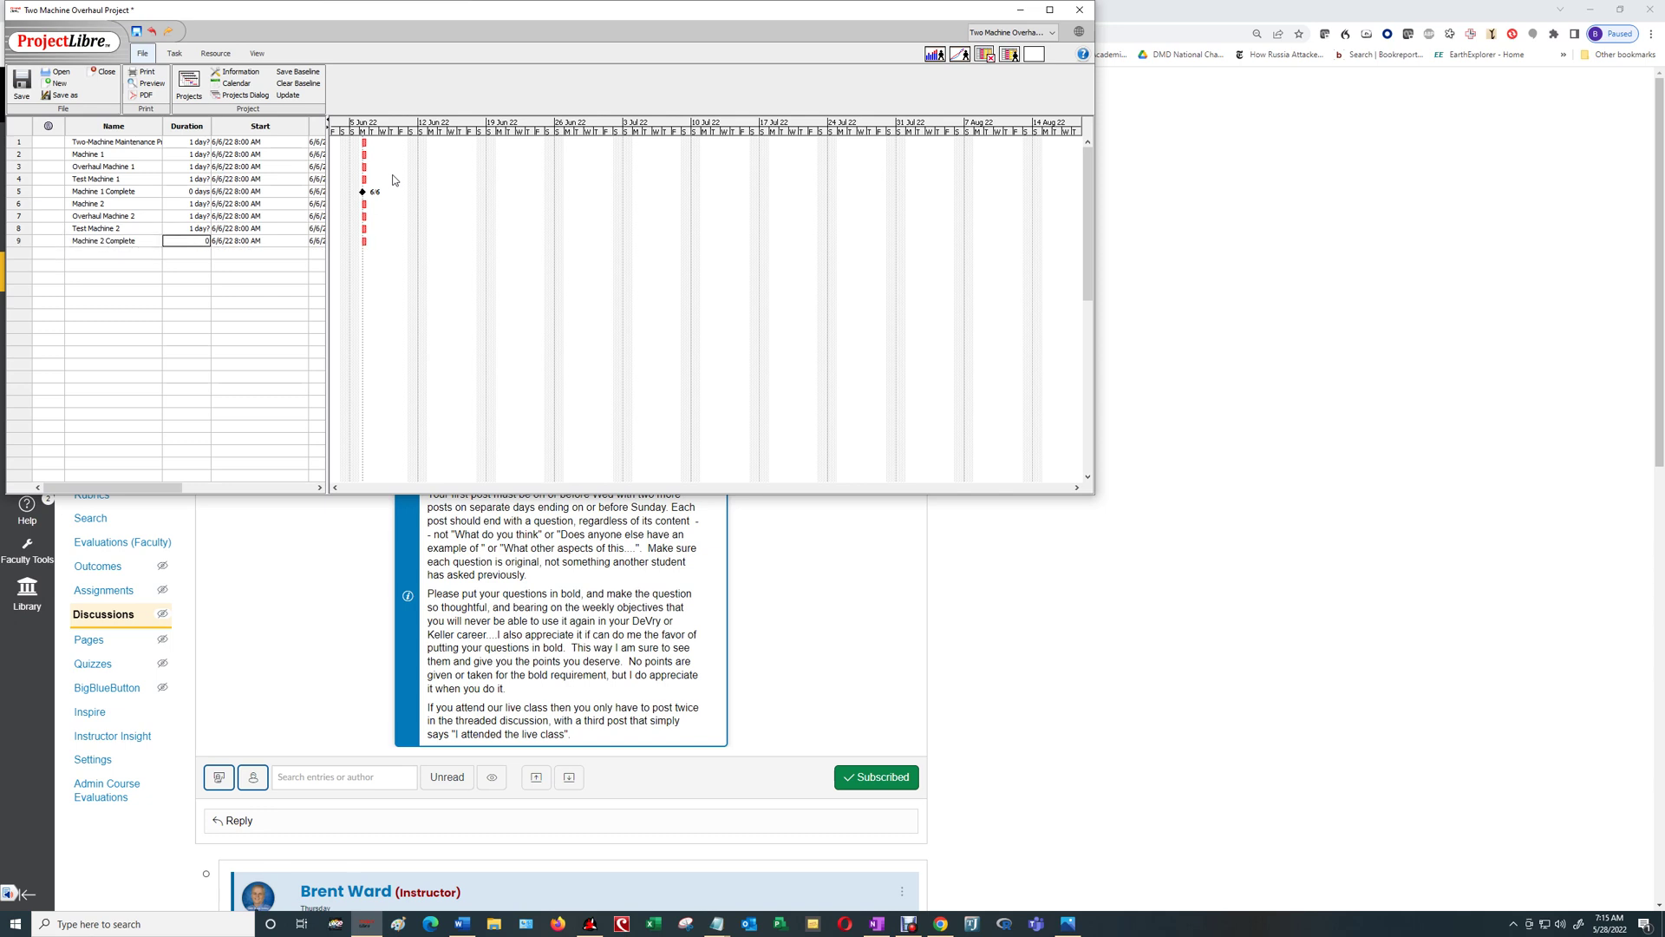
key(Return)
Add the task Test In Line in row 10 and a 0-day Project Complete milestone in row 11.
key(Left)
text(Test In Line)
key(Return)
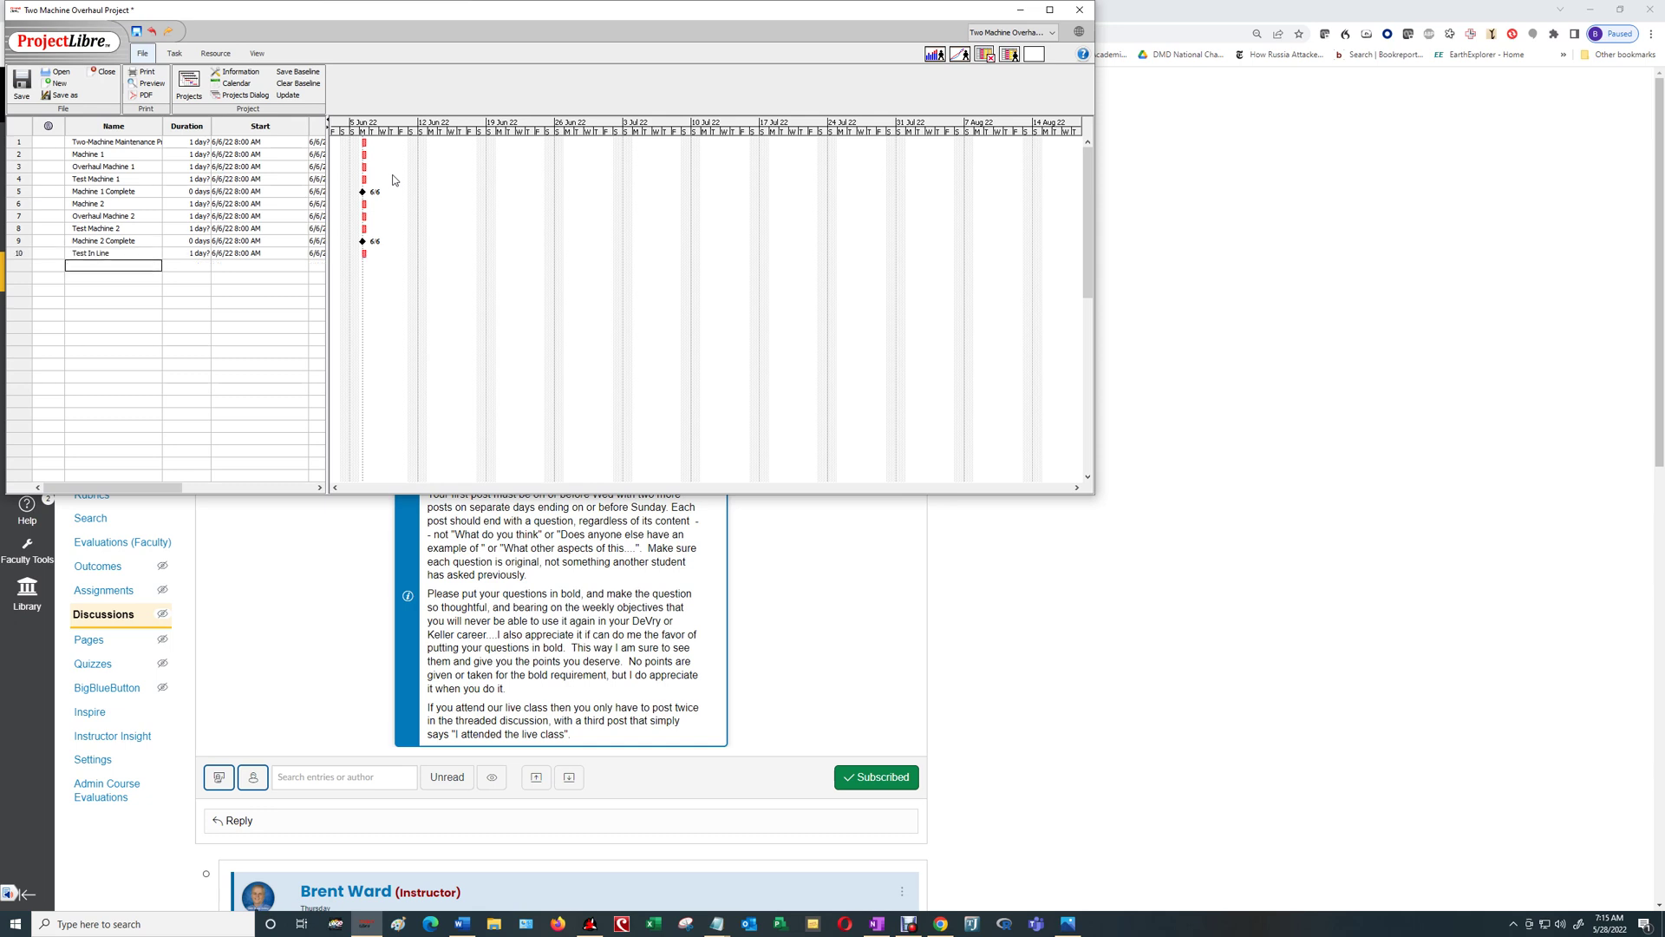
text(Project Complete)
key(Tab)
text(0)
key(Return)
key(Down)
key(Down)
key(Up)
key(Up)
key(Up)
key(Up)
key(Up)
key(Up)
key(Up)
key(Up)
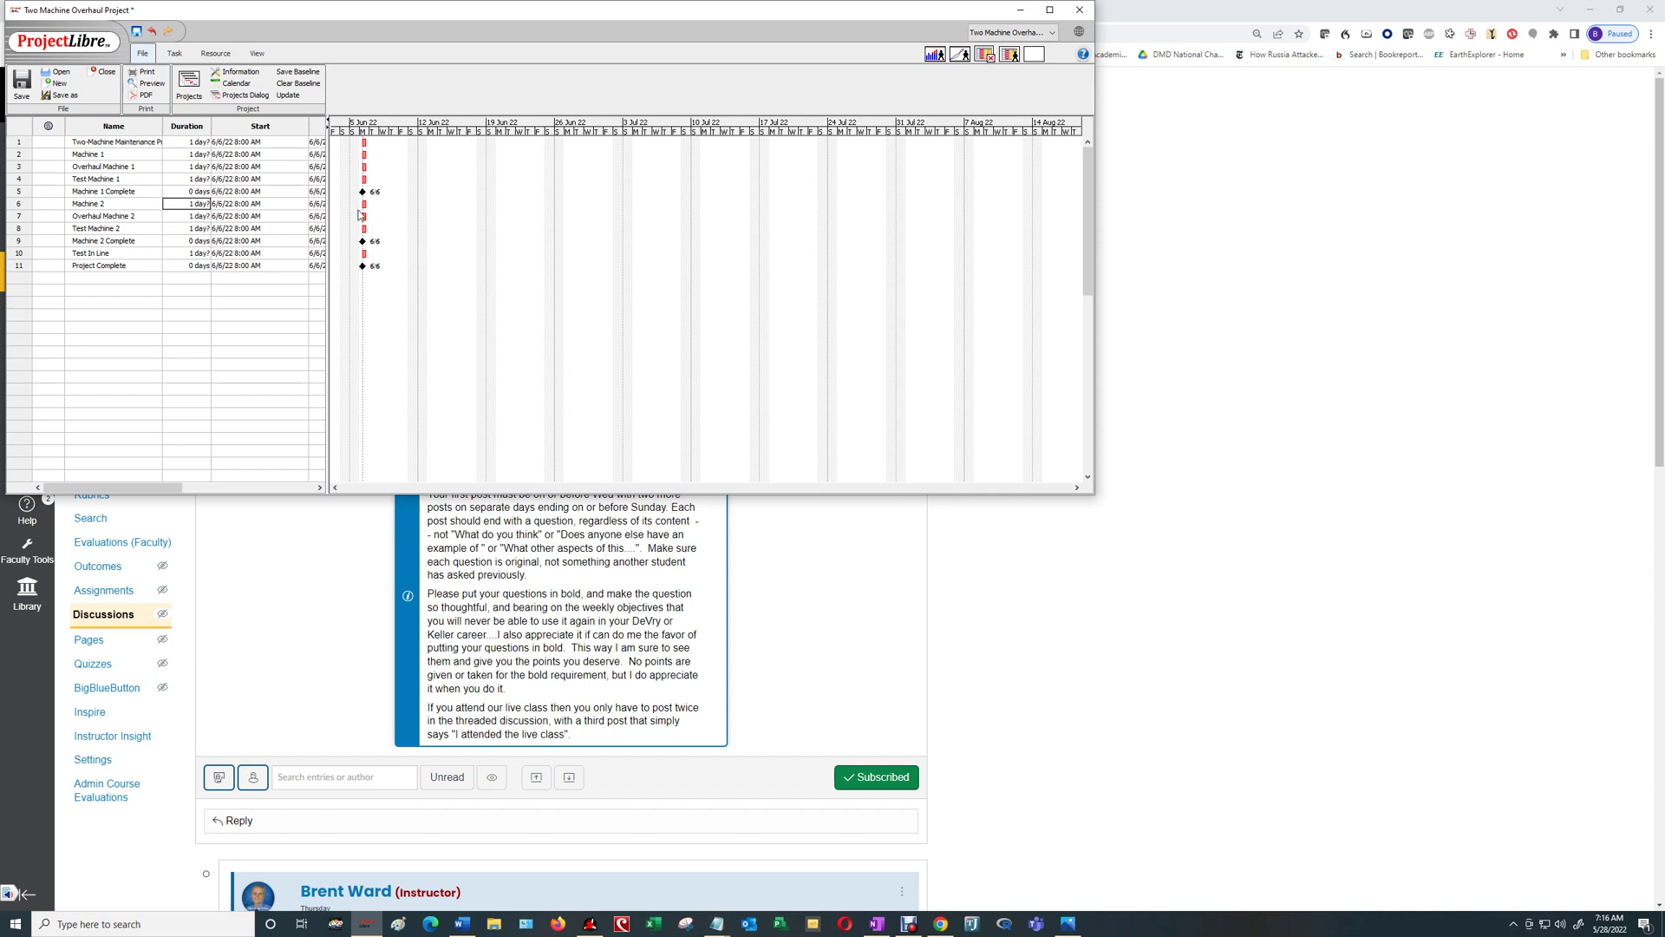
Enlarge the task table to expose the Predecessors column and widen the Name column to fit the full task names.
drag(329, 218, 537, 210)
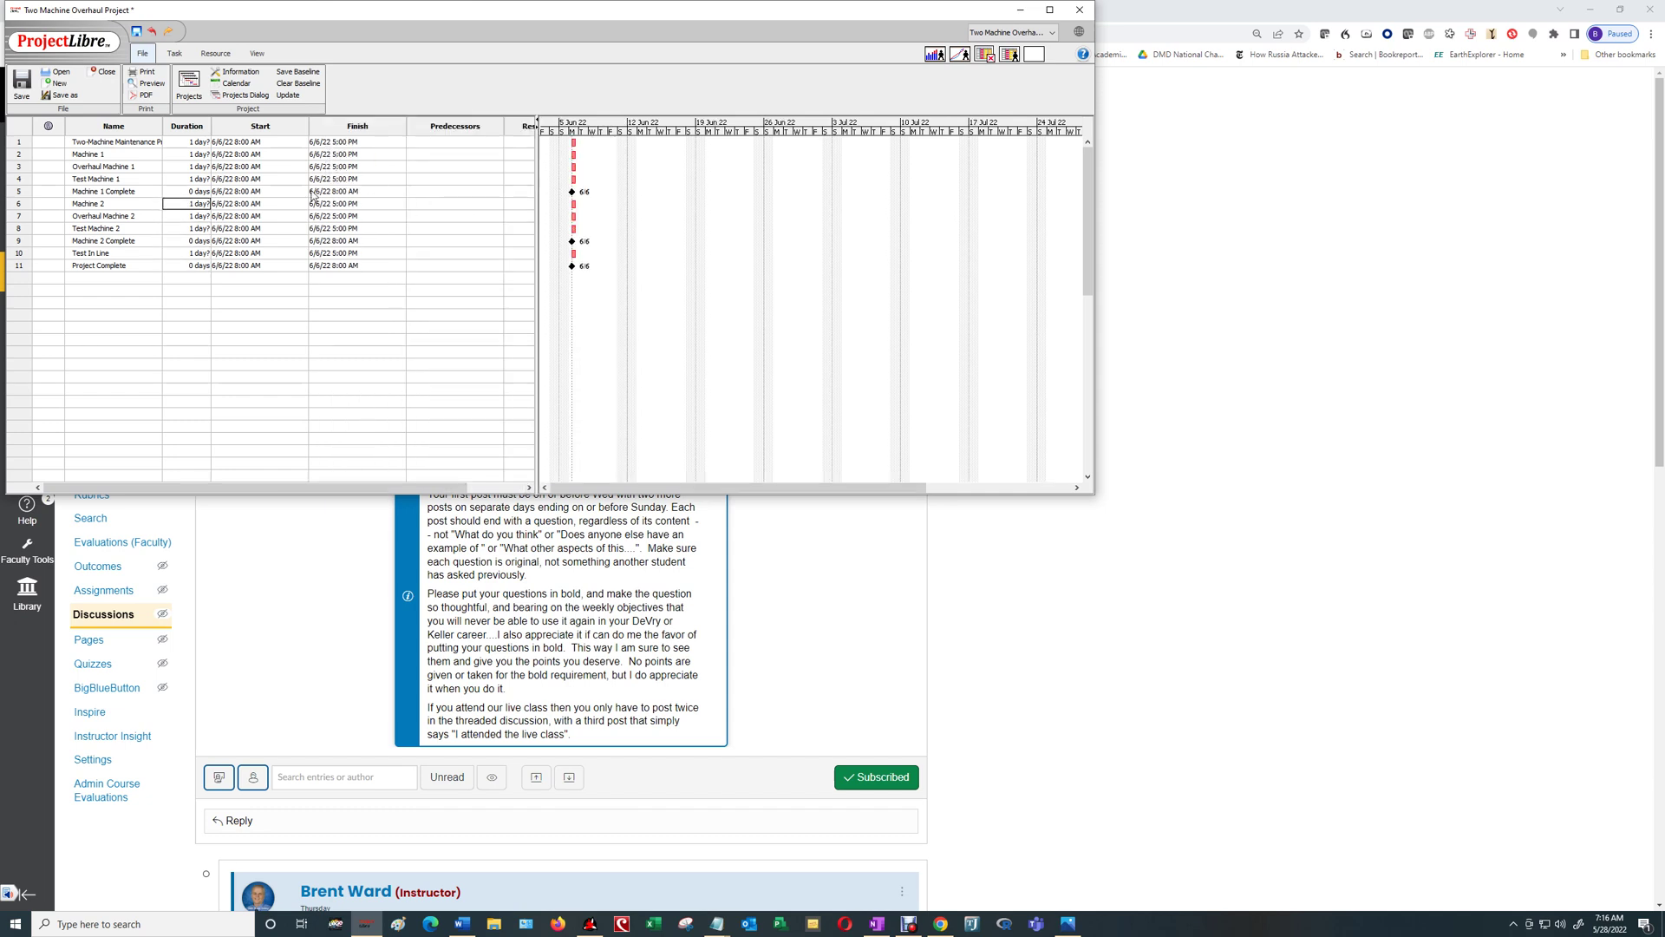
drag(159, 125, 210, 127)
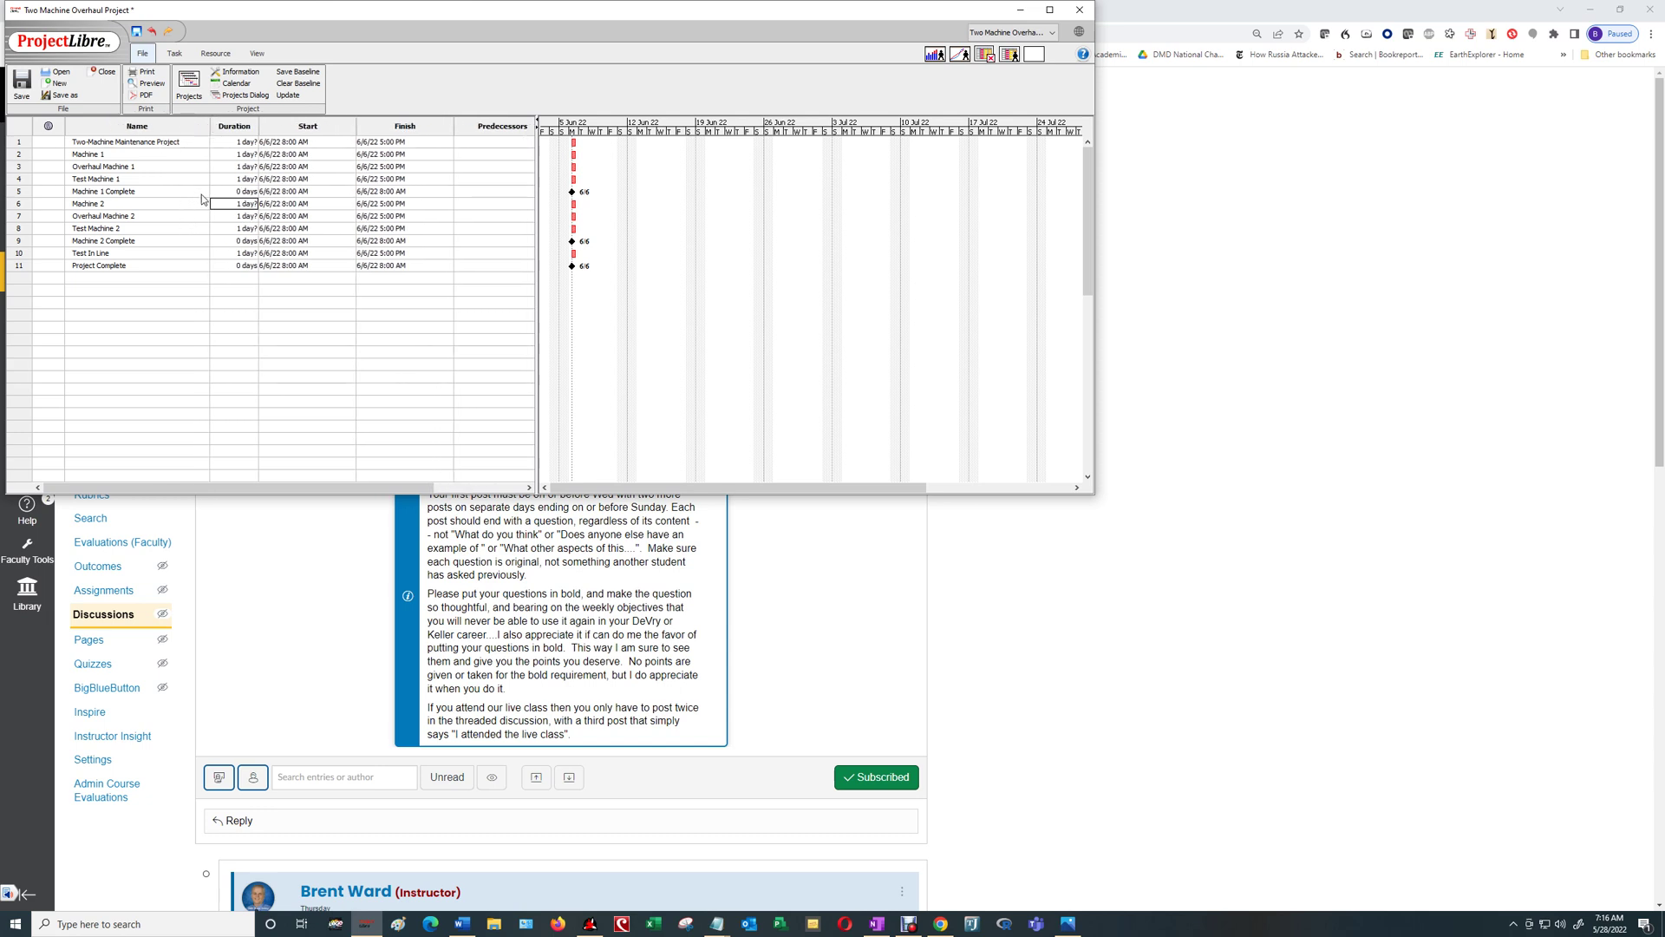
Indent tasks 2 through 11 as subtasks of Two-Machine Maintenance Project.
click(20, 156)
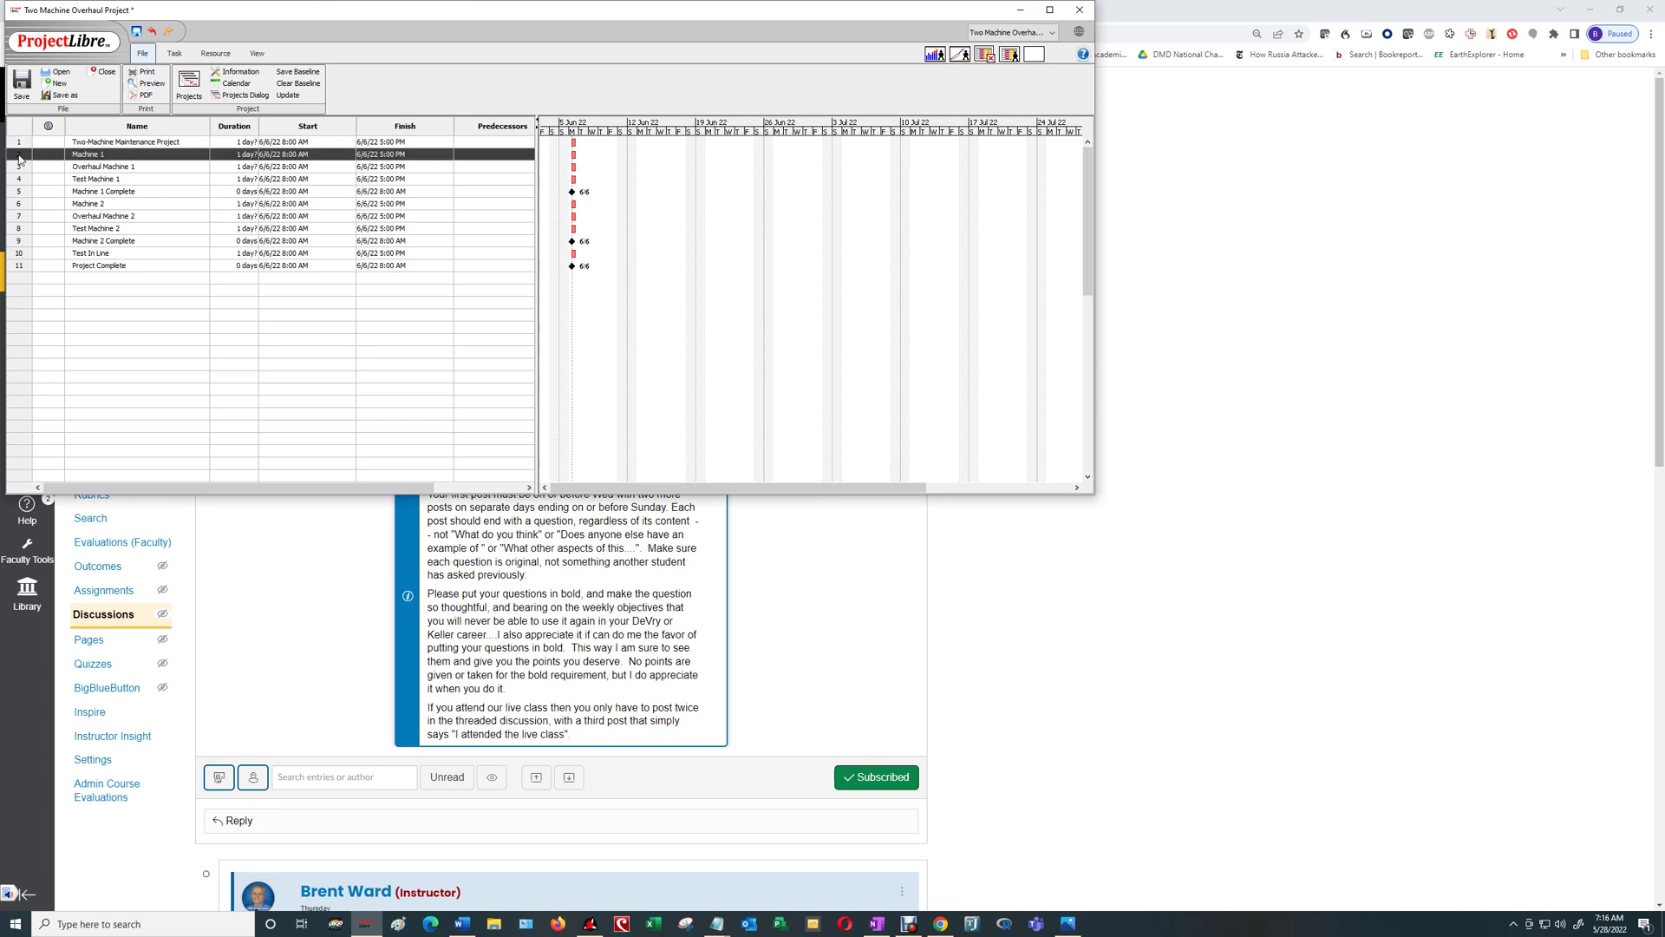
drag(20, 159, 27, 272)
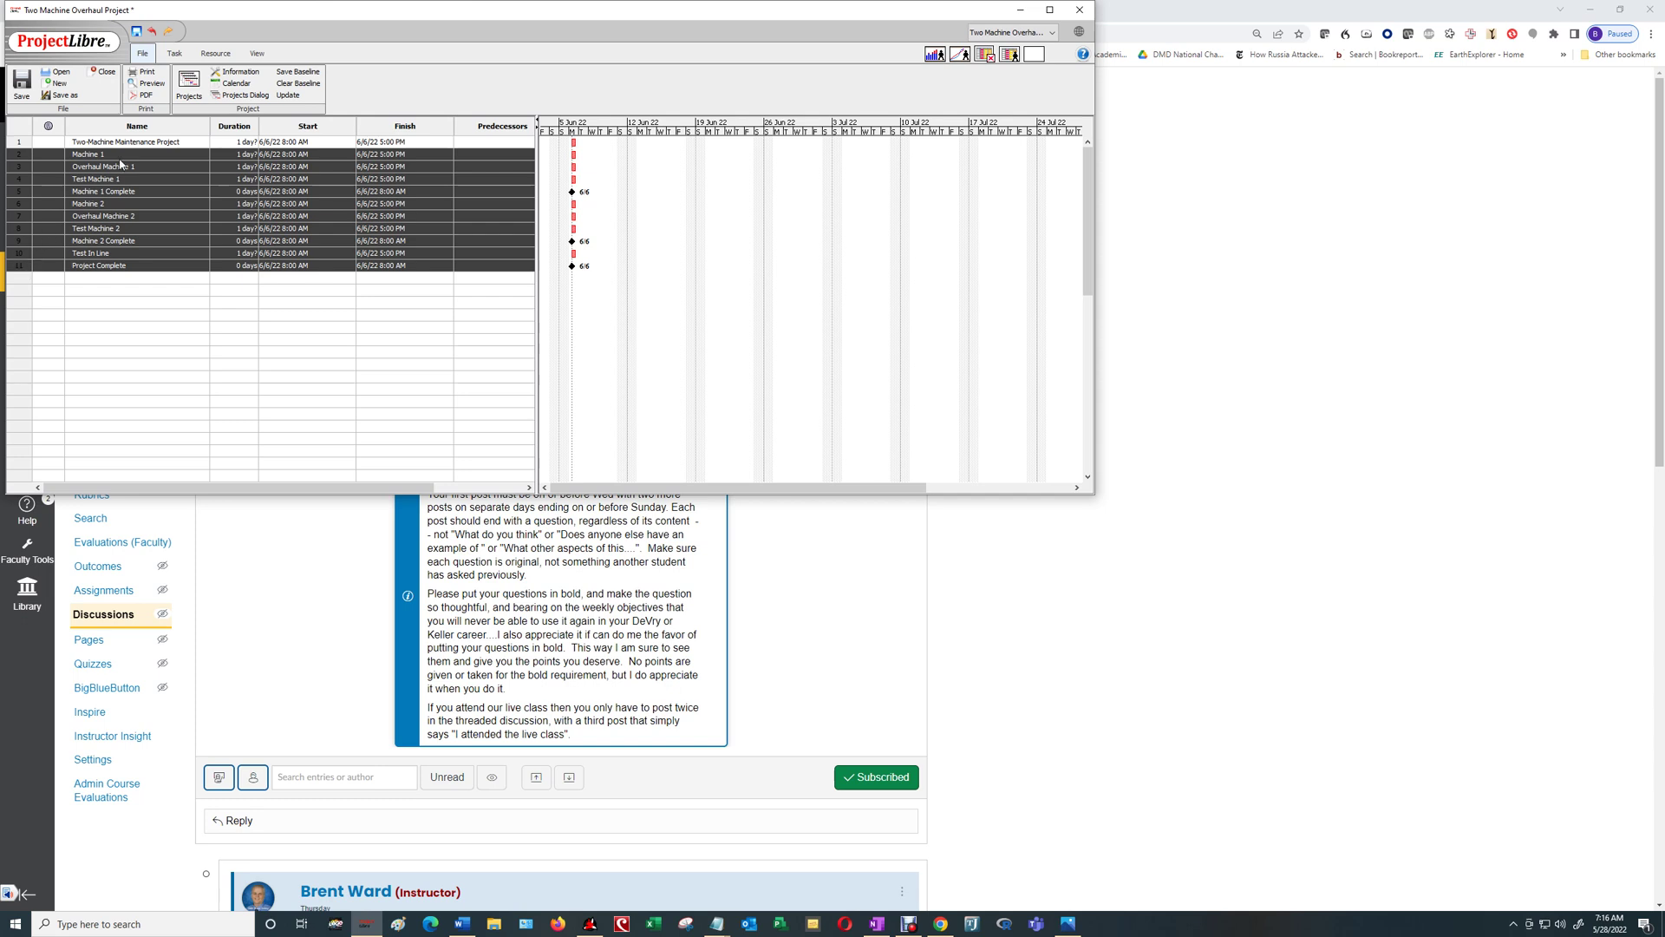
click(177, 55)
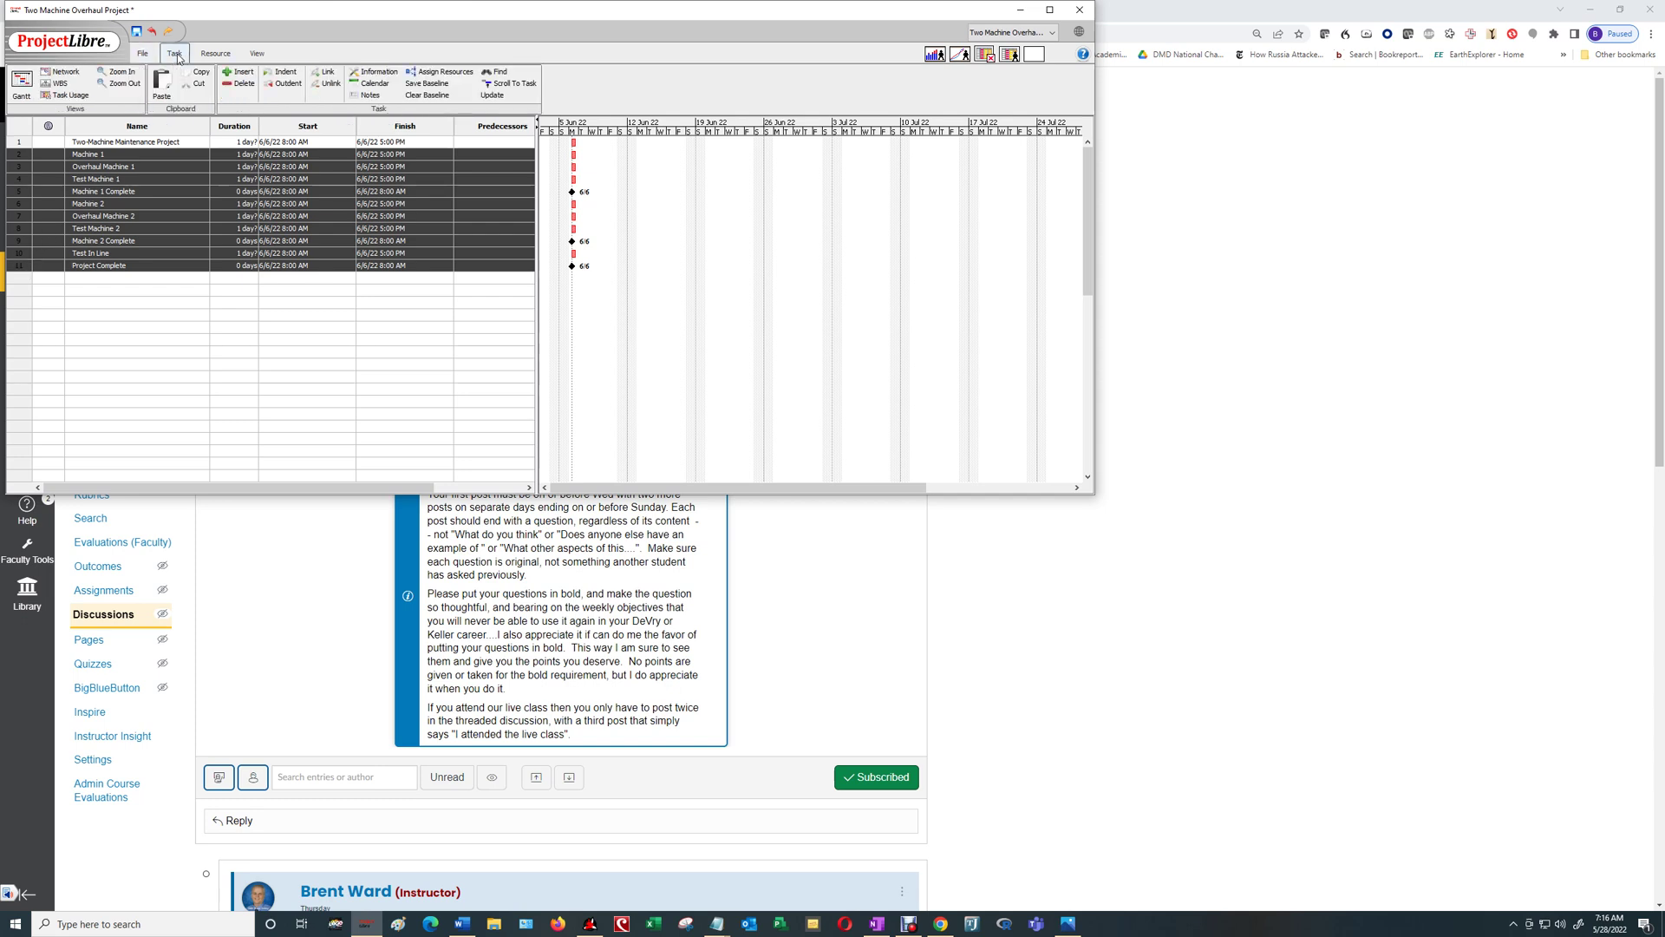
click(280, 73)
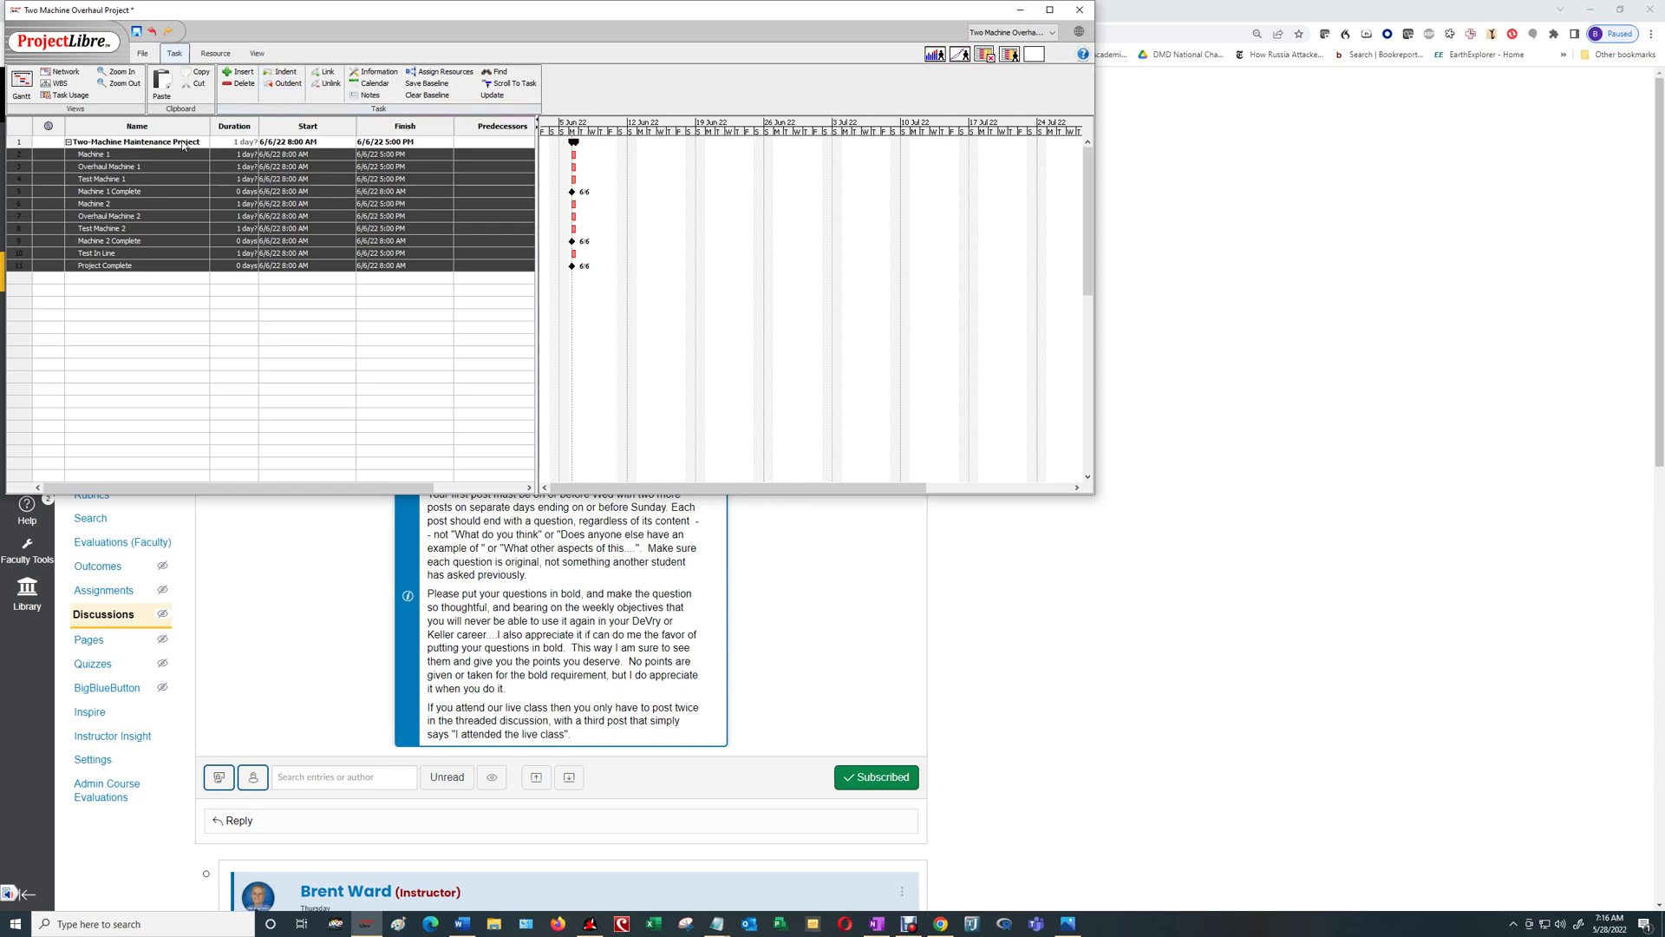
click(141, 314)
Indent tasks 3 to 5 under Machine 1 and tasks 7 to 9 under Machine 2.
drag(23, 171, 23, 194)
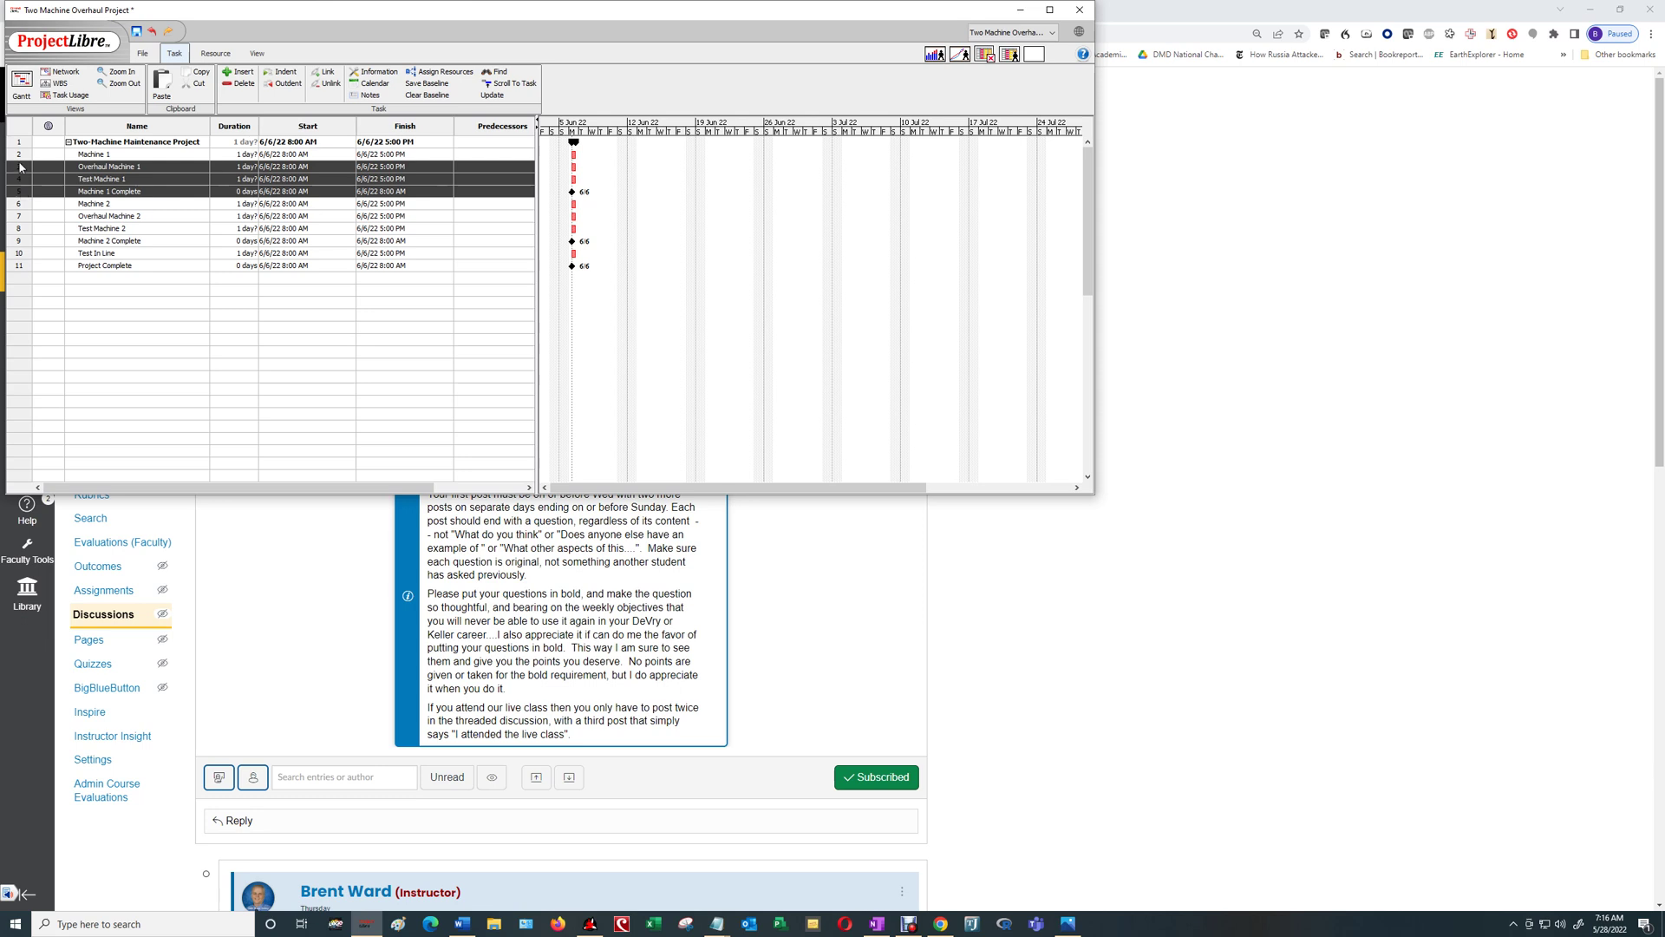
click(280, 73)
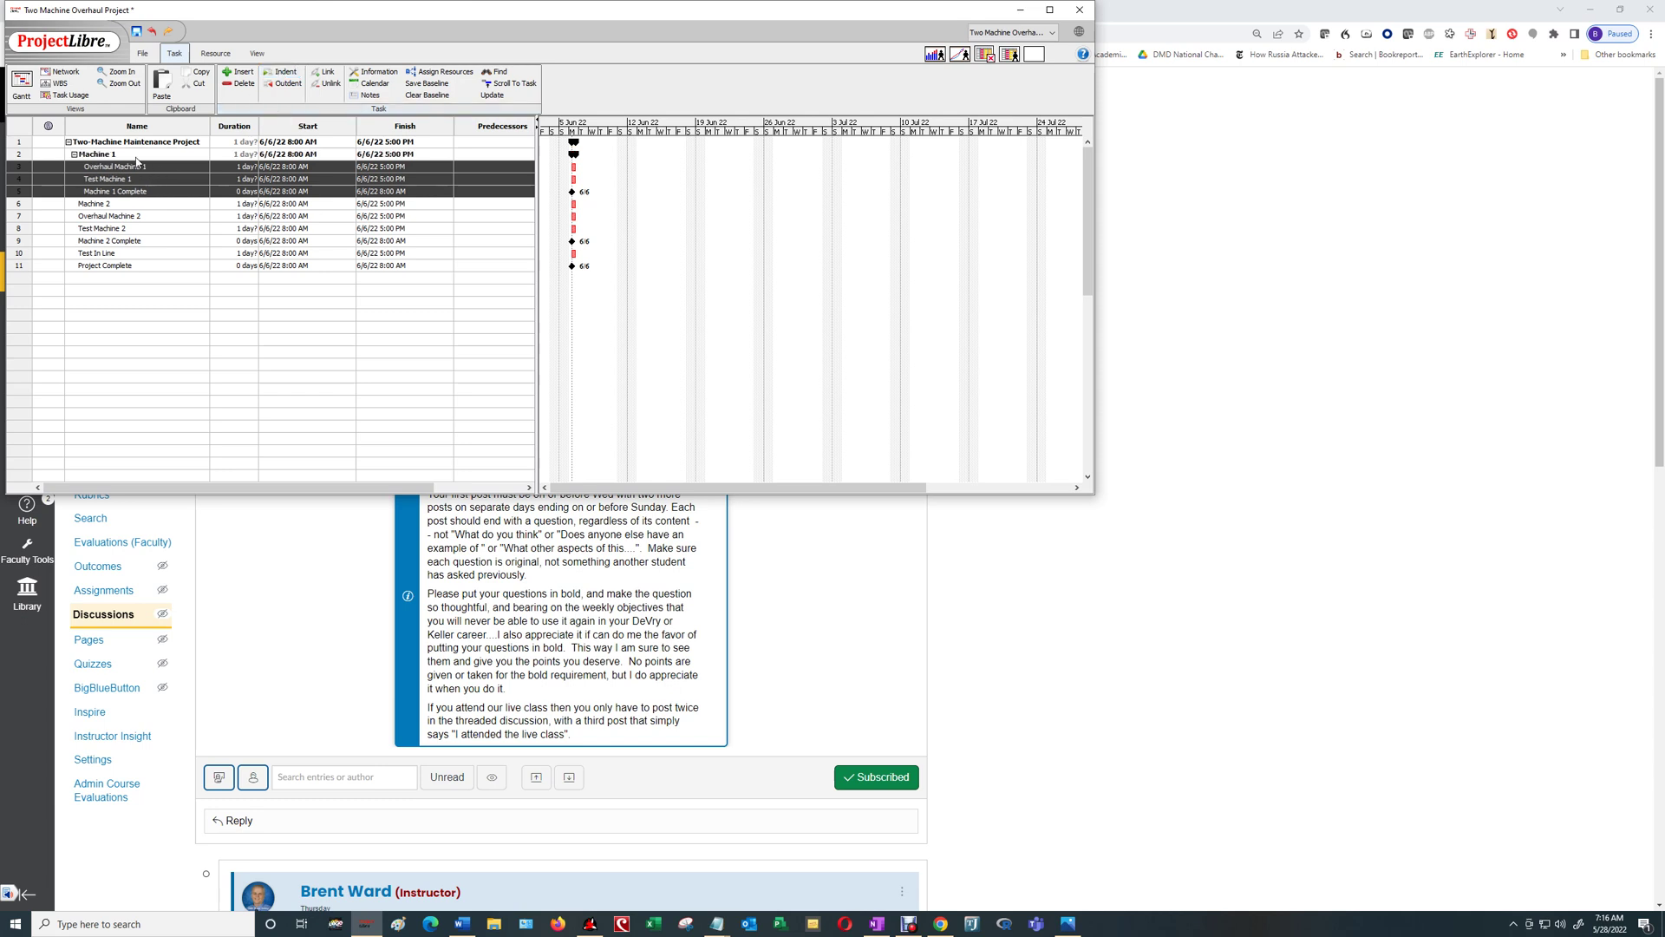
click(21, 221)
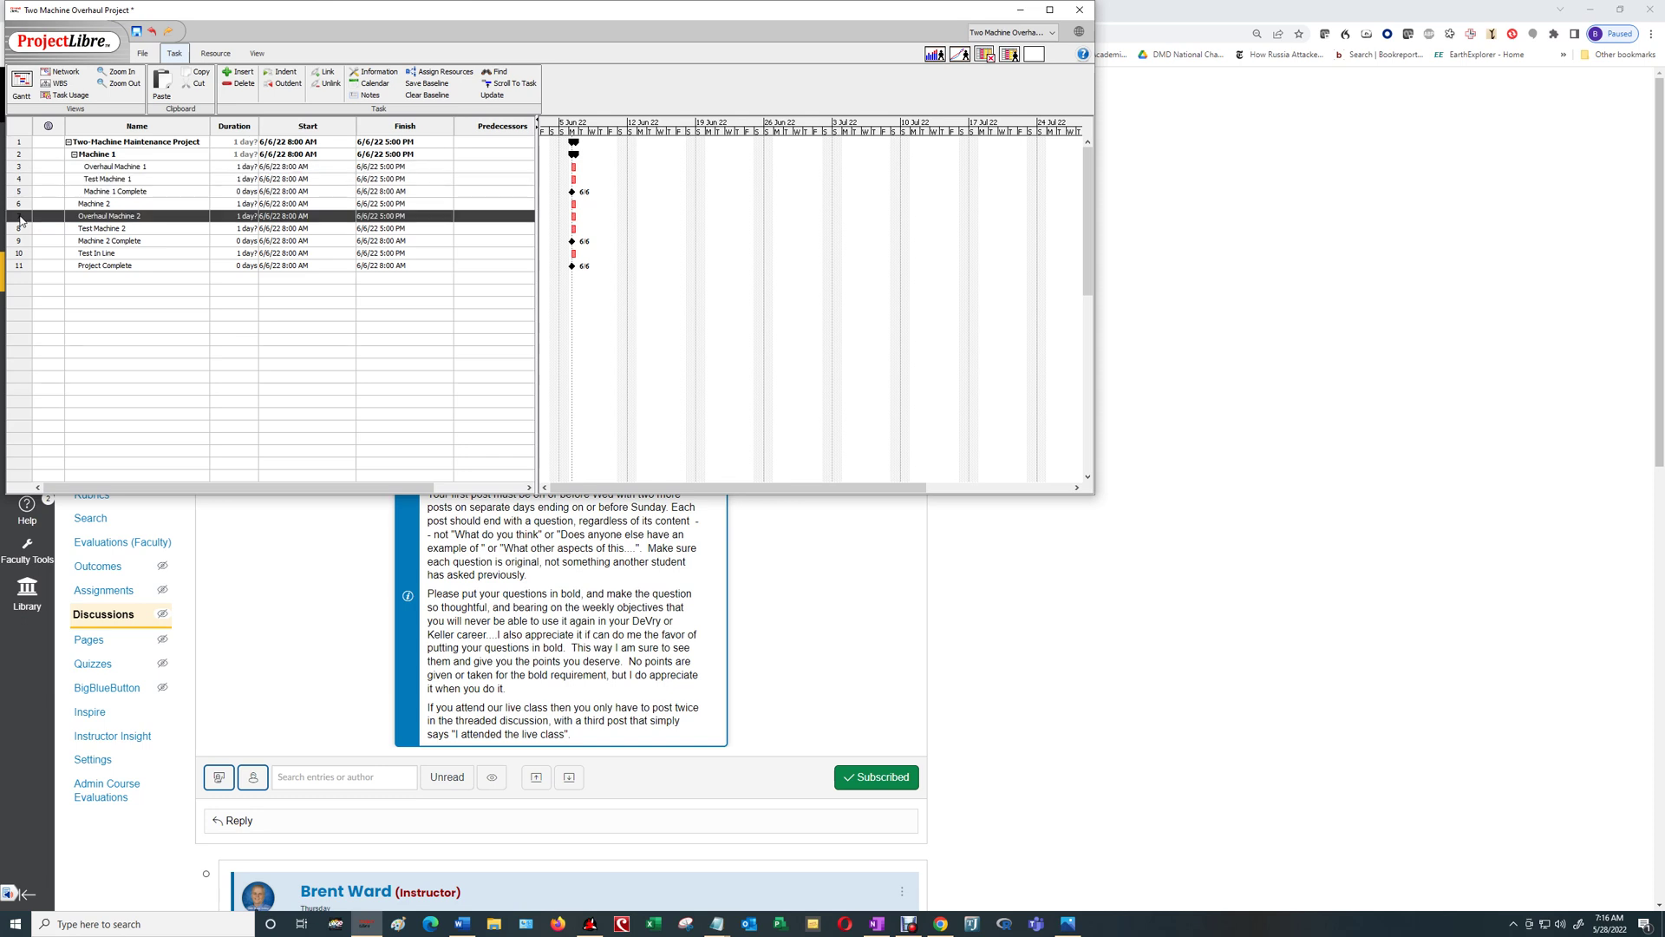
drag(21, 221, 23, 242)
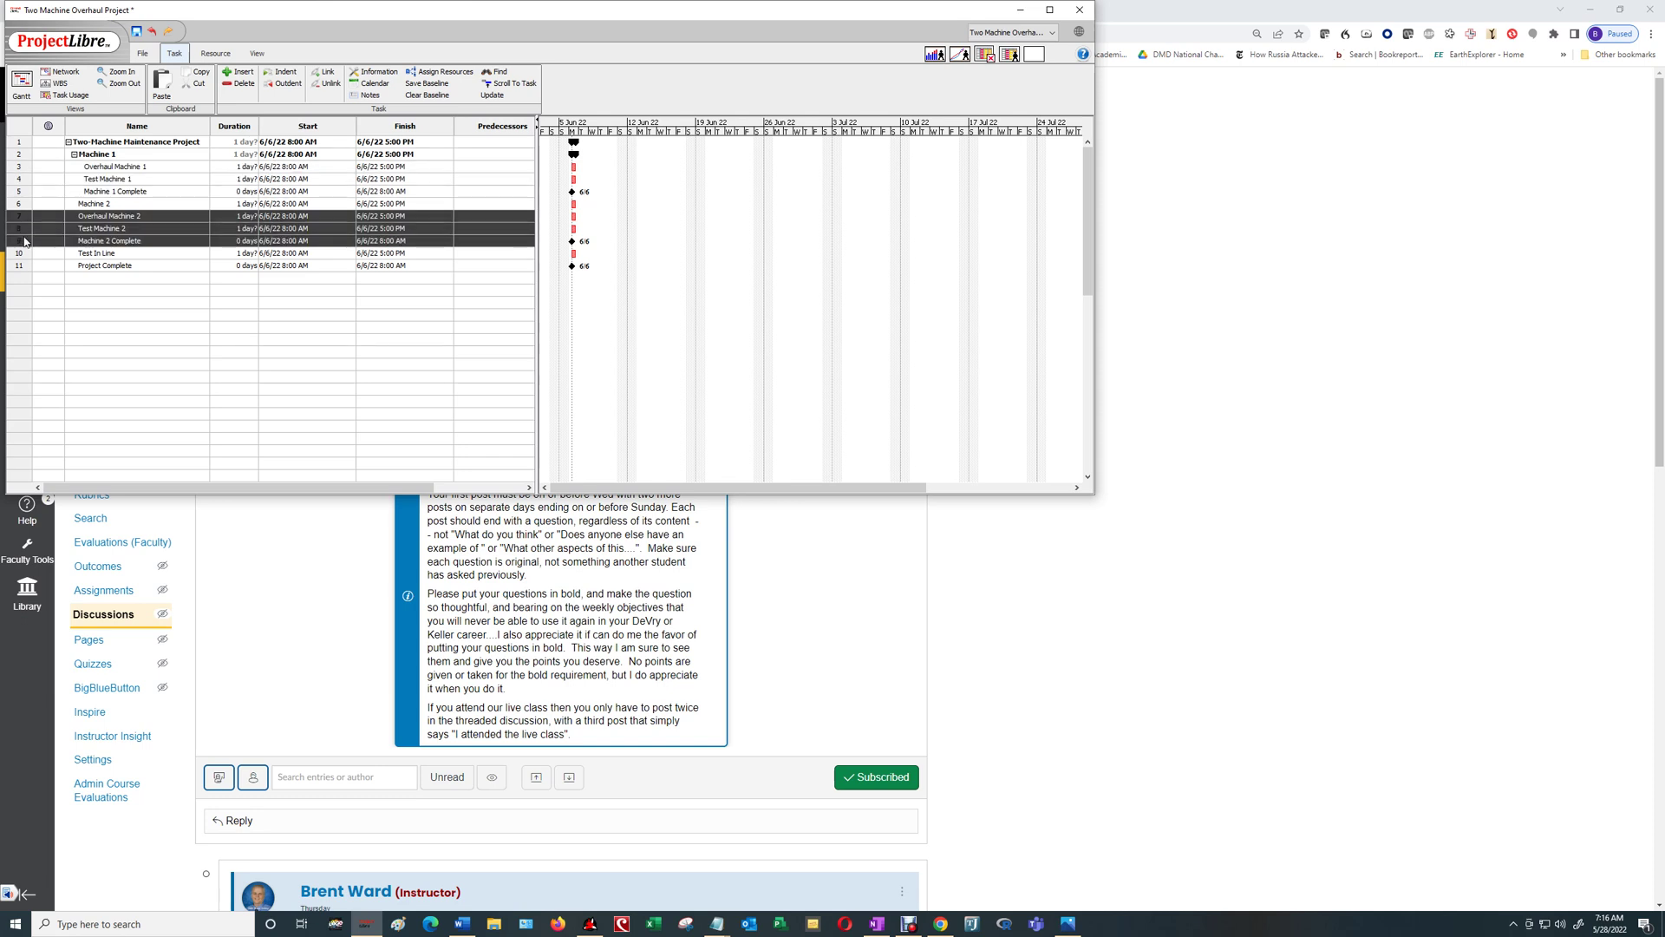
click(287, 73)
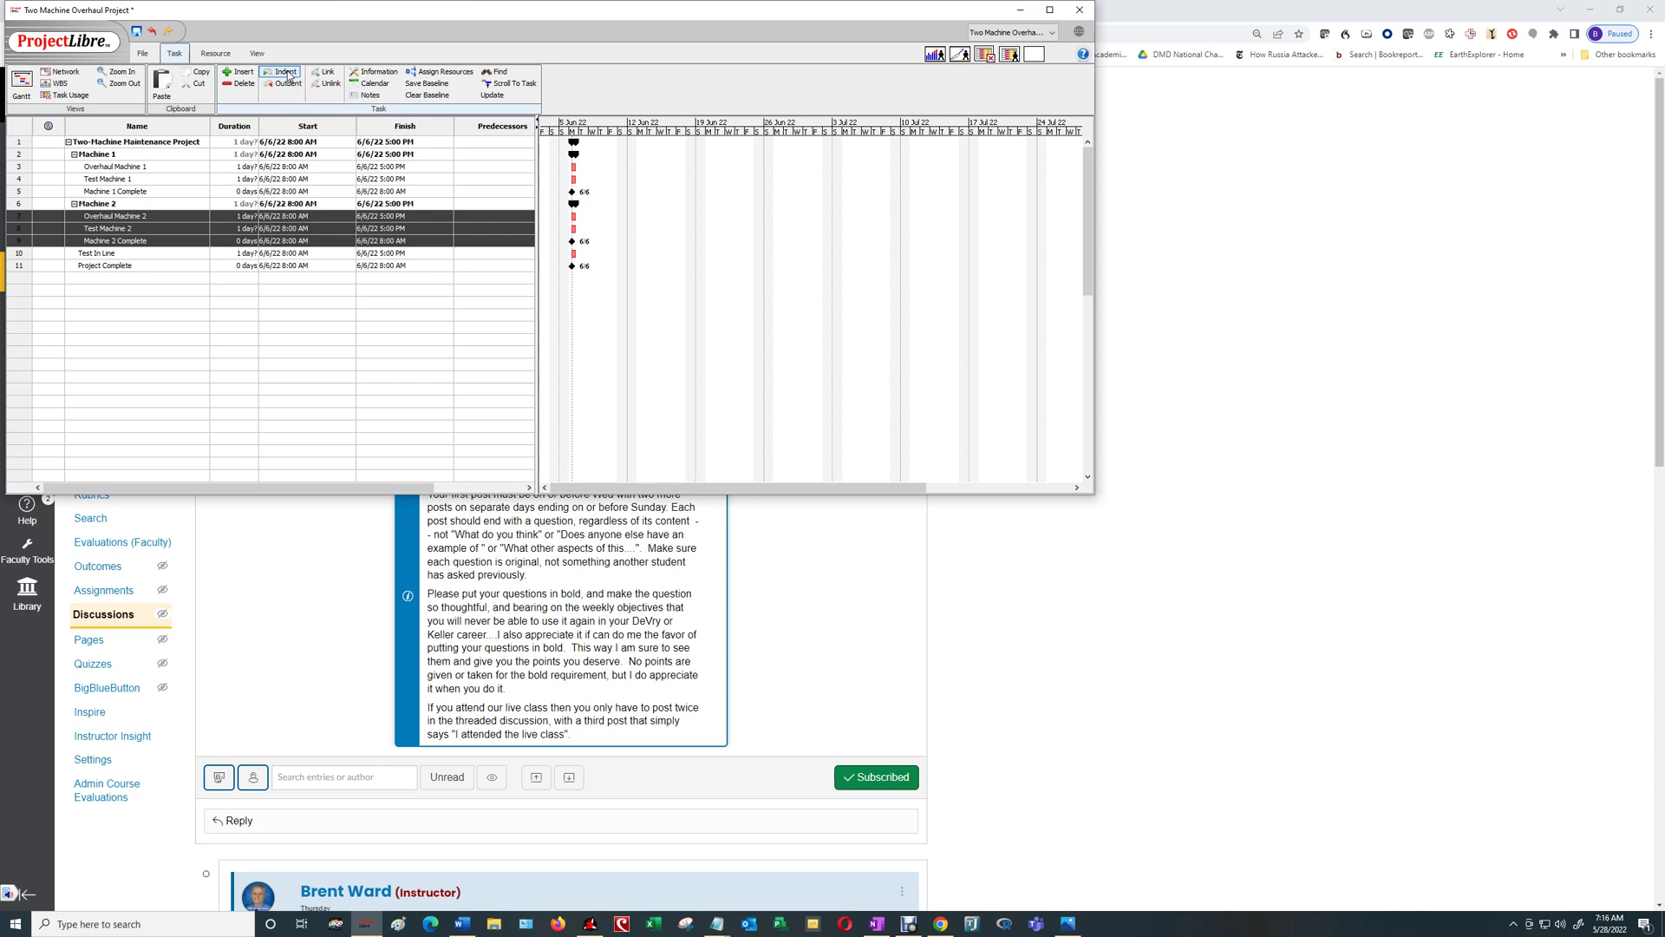
click(128, 281)
double_click(111, 254)
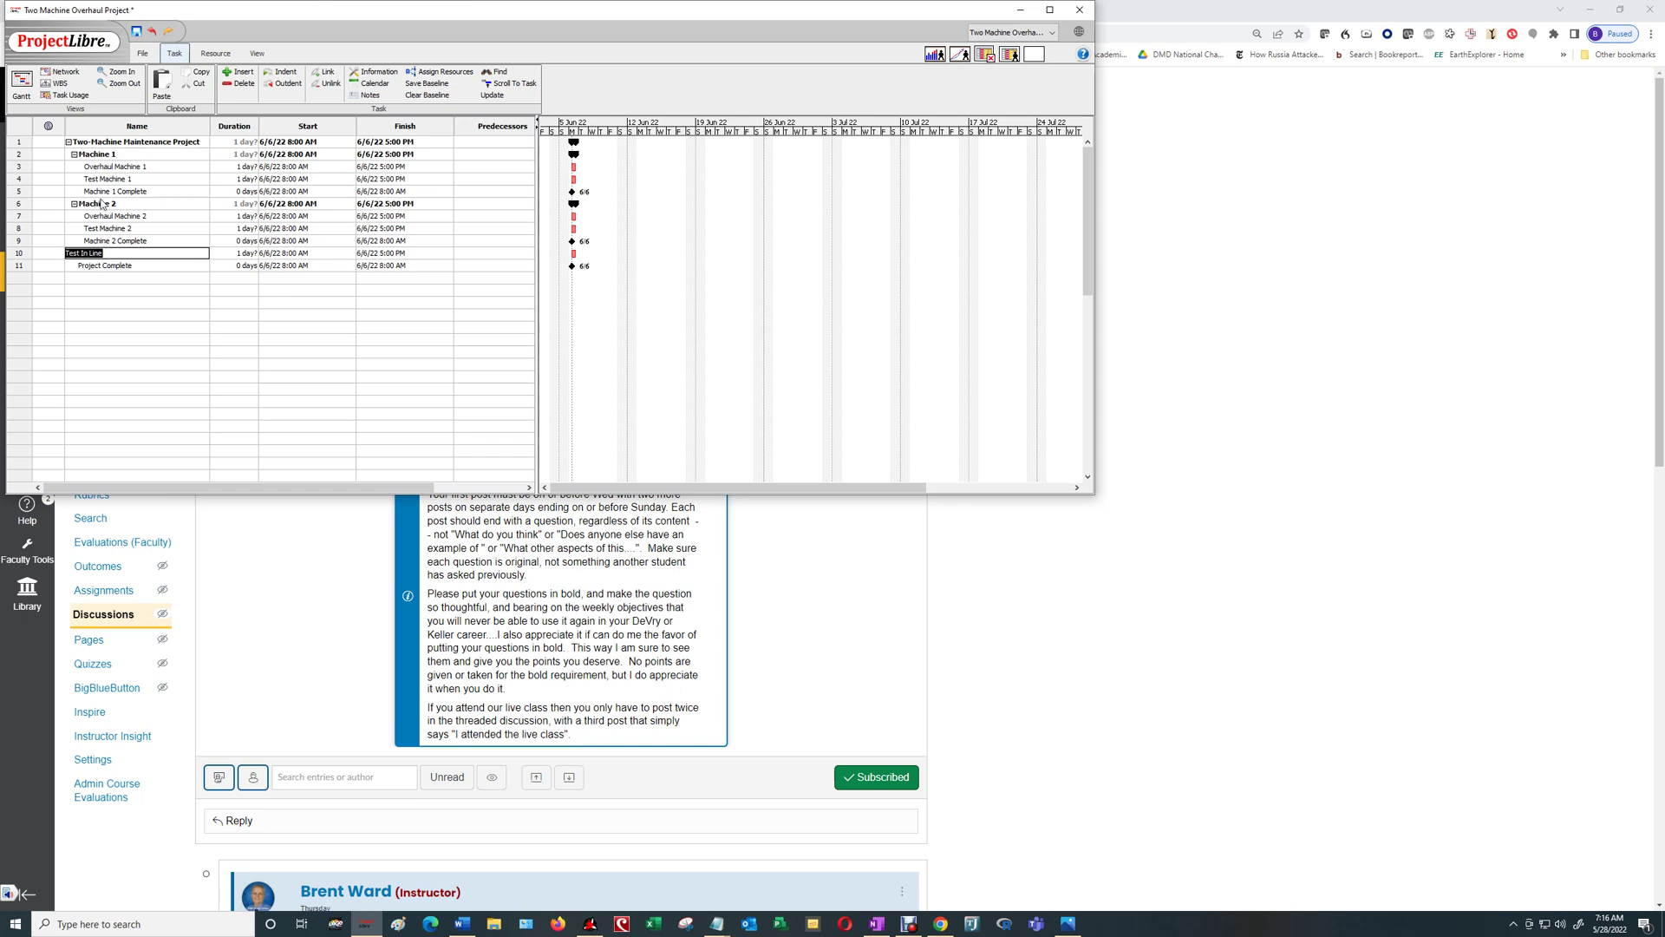
key(Escape)
double_click(104, 266)
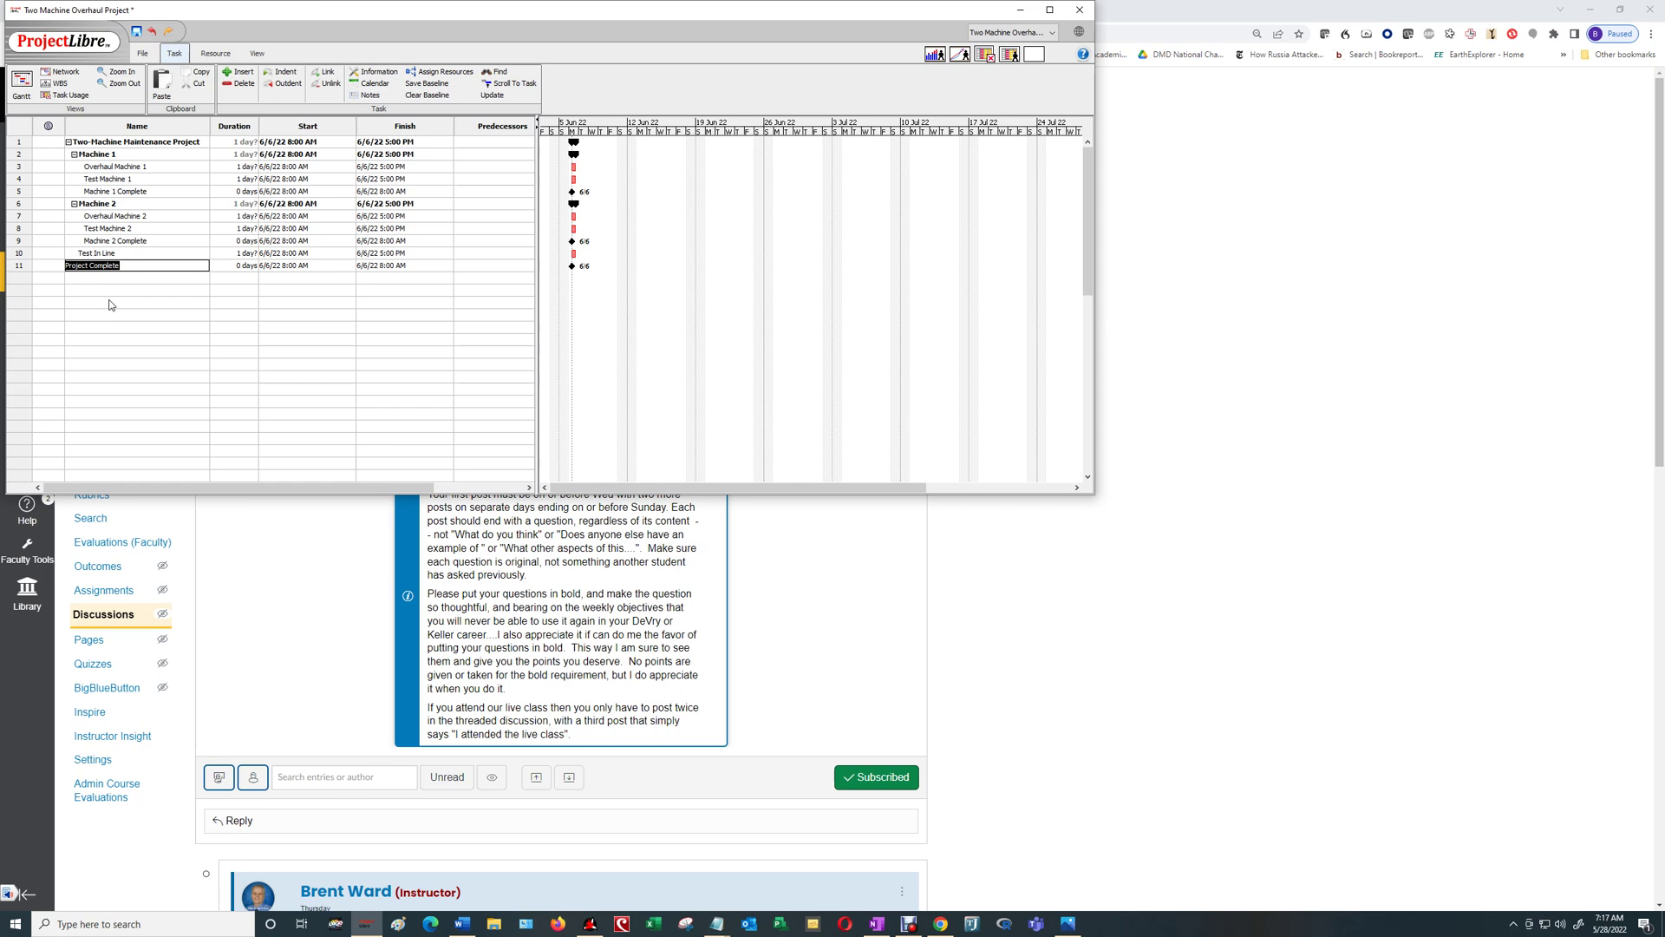
key(Escape)
click(158, 351)
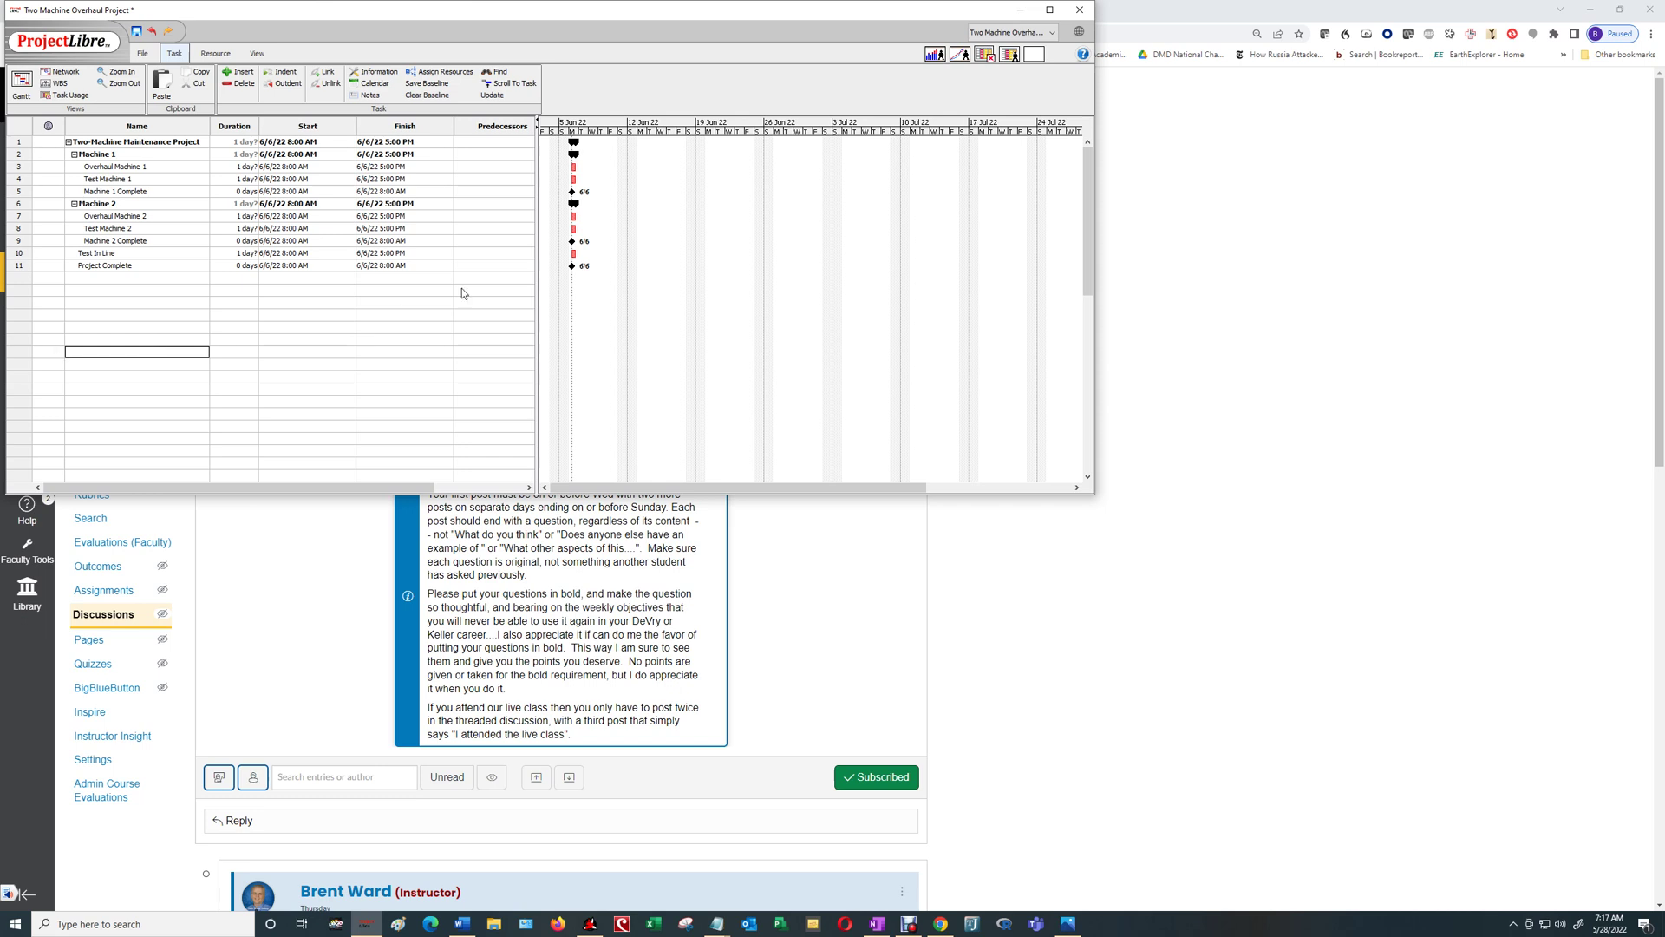
Set task 3 as the predecessor of Test Machine 1 and task 4 as the predecessor of Machine 1 Complete.
drag(537, 250, 555, 251)
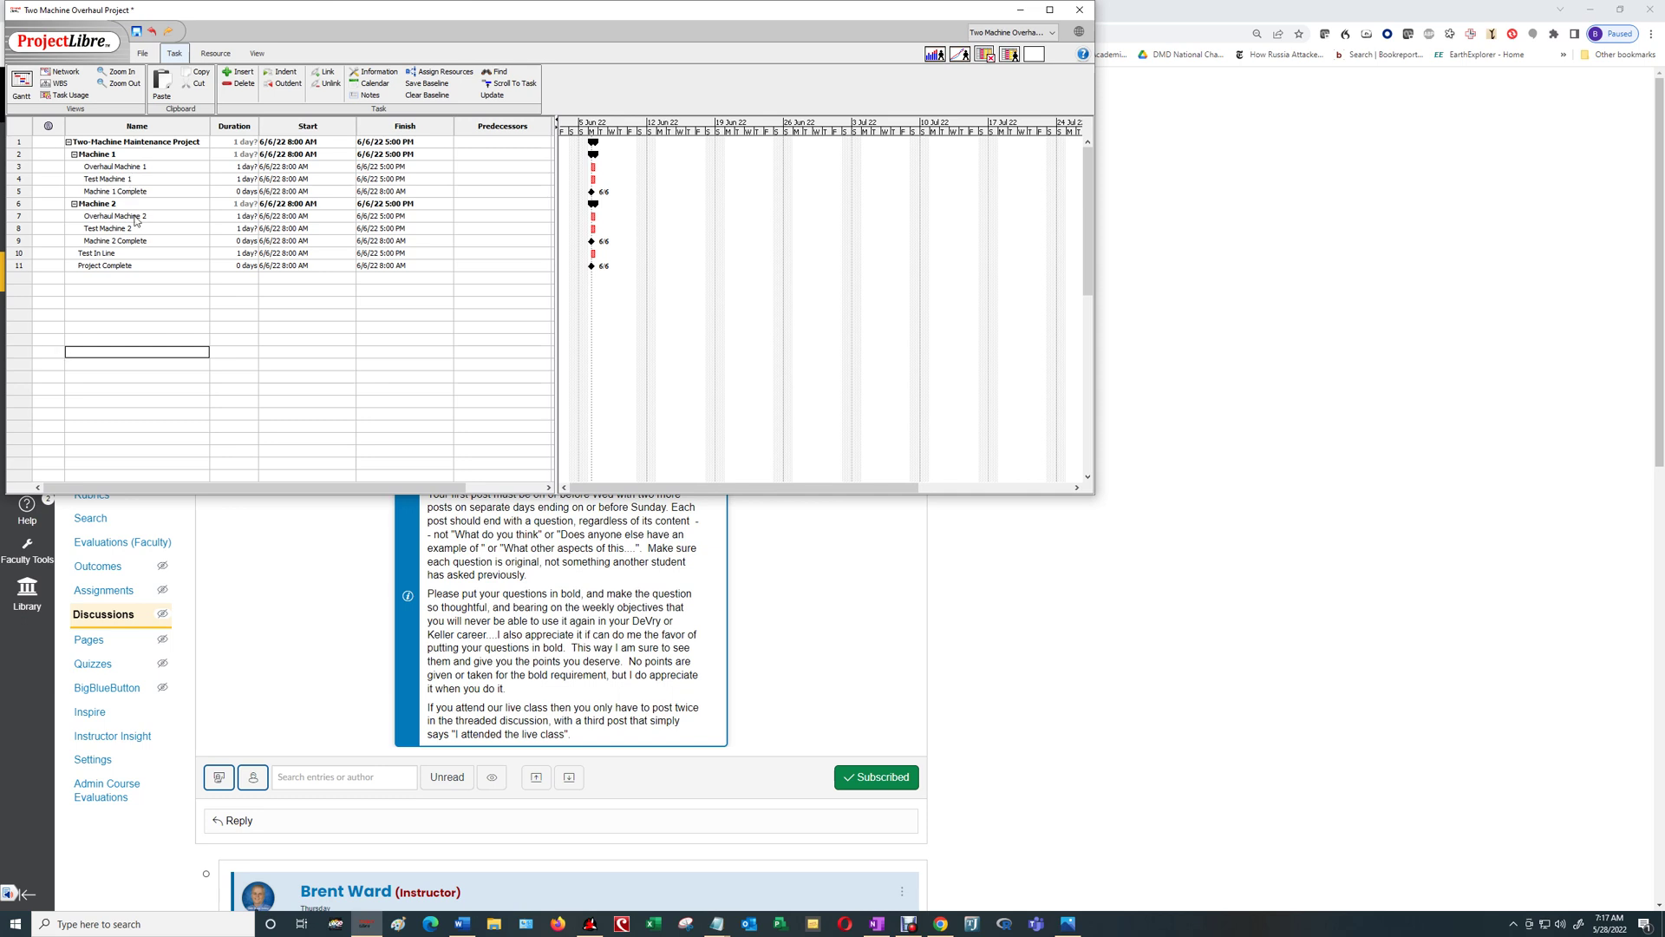
click(483, 169)
click(485, 182)
key(Return)
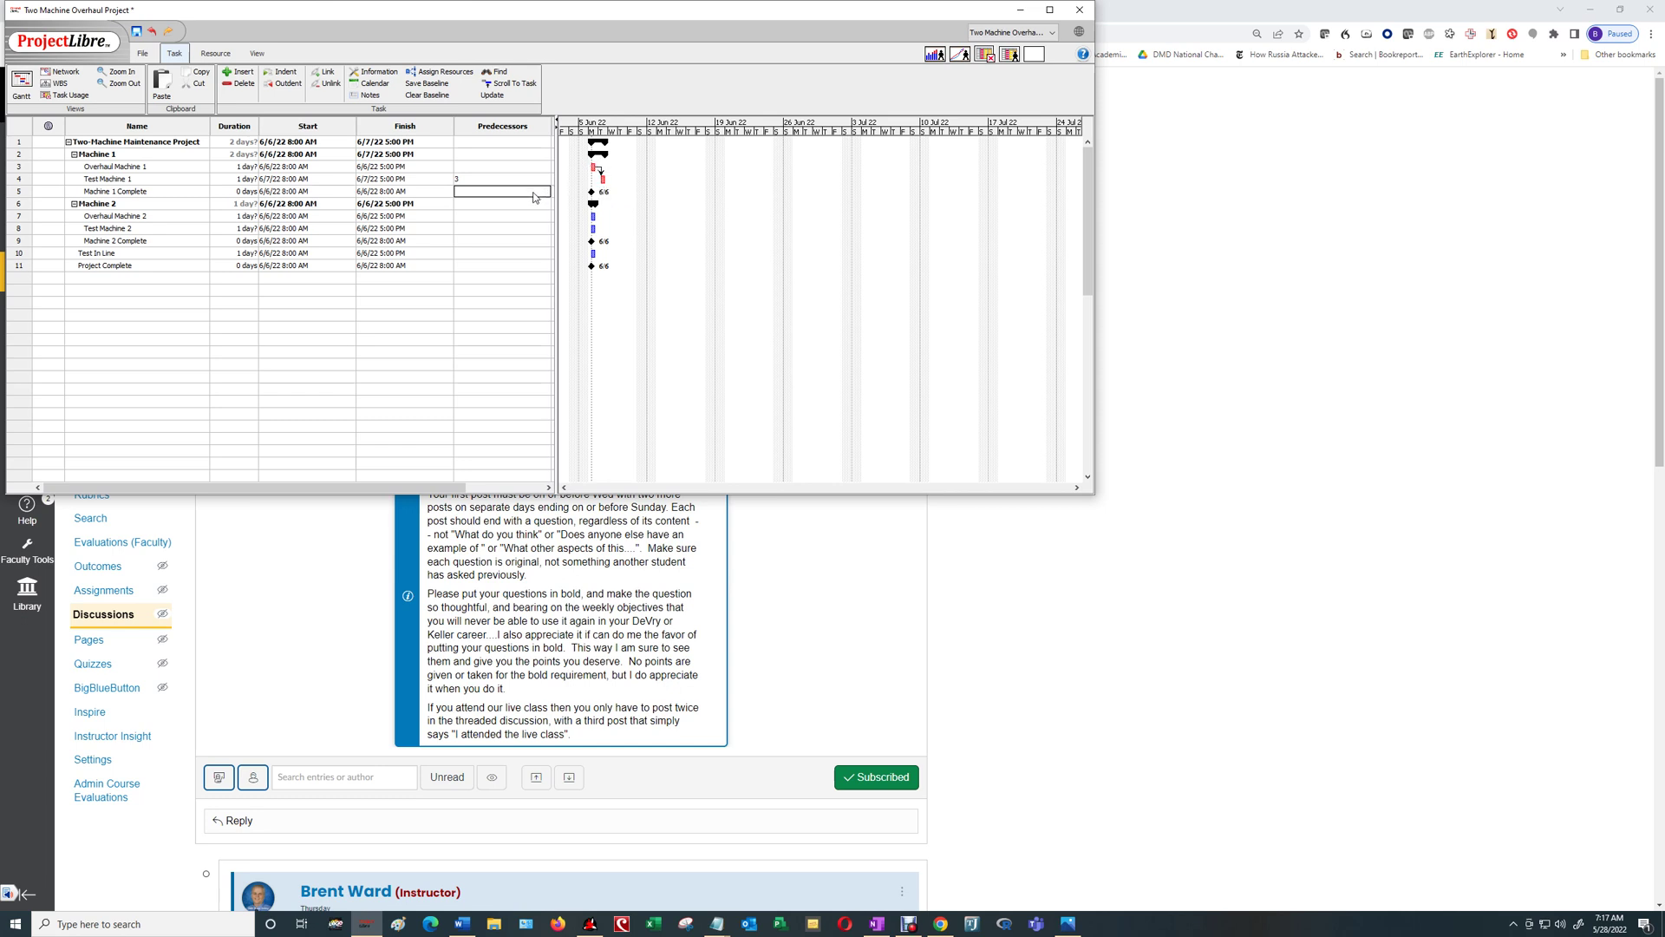
key(Return)
click(474, 218)
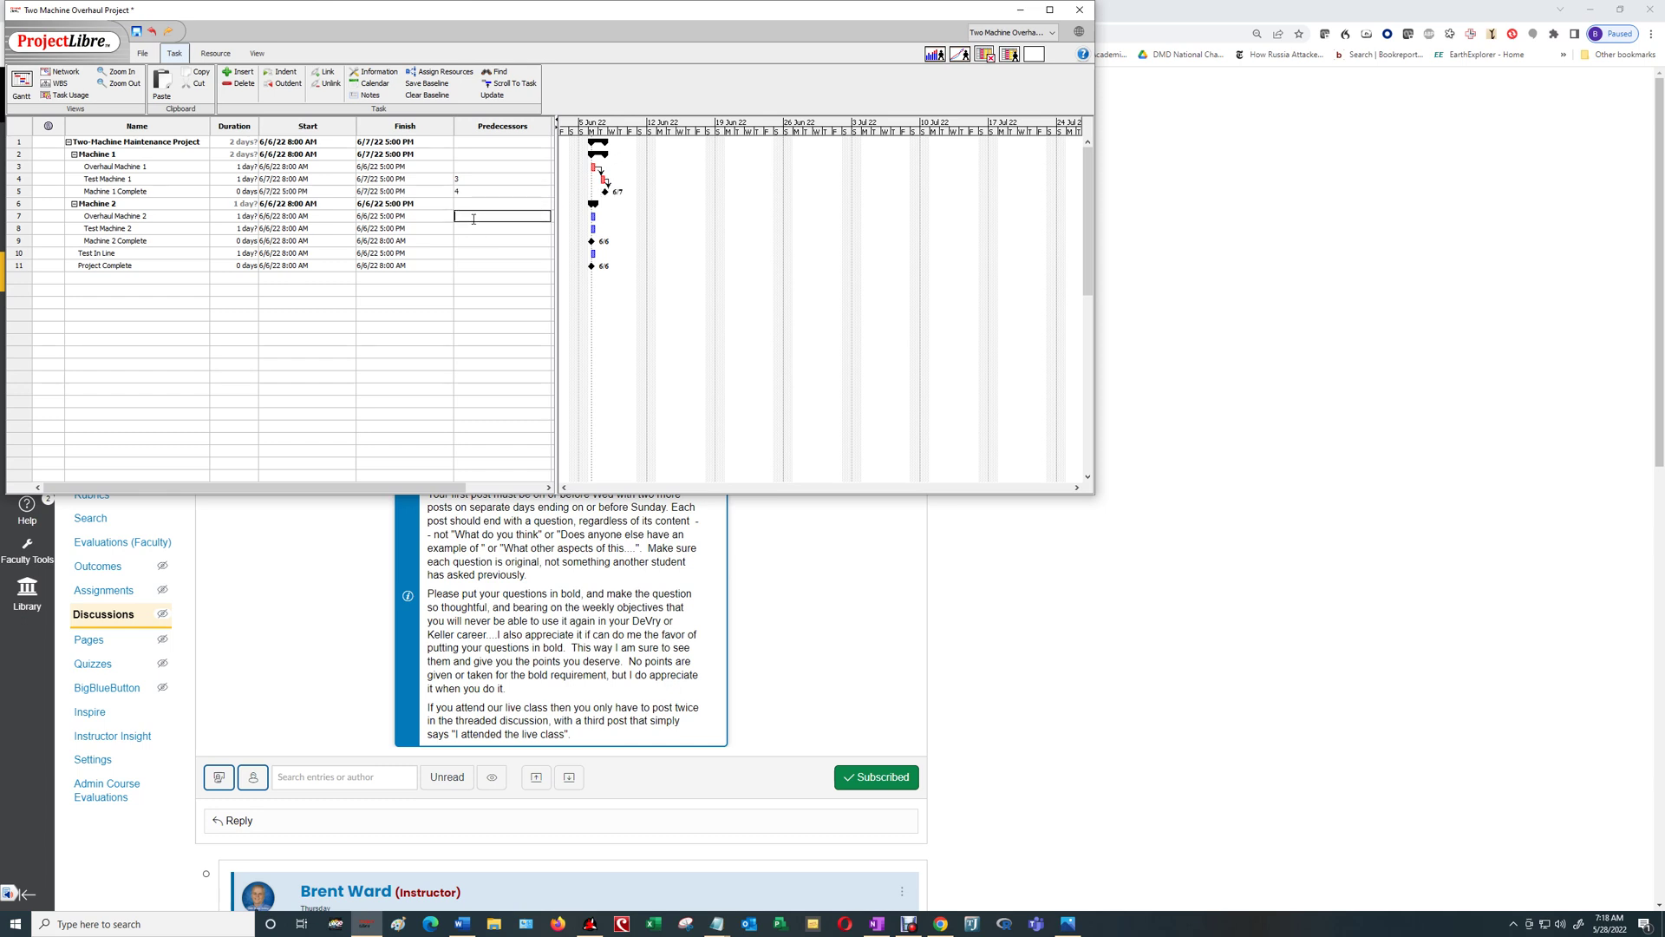
Set task 7 as the predecessor of Test Machine 2 and task 8 as the predecessor of Machine 2 Complete.
key(Down)
click(20, 217)
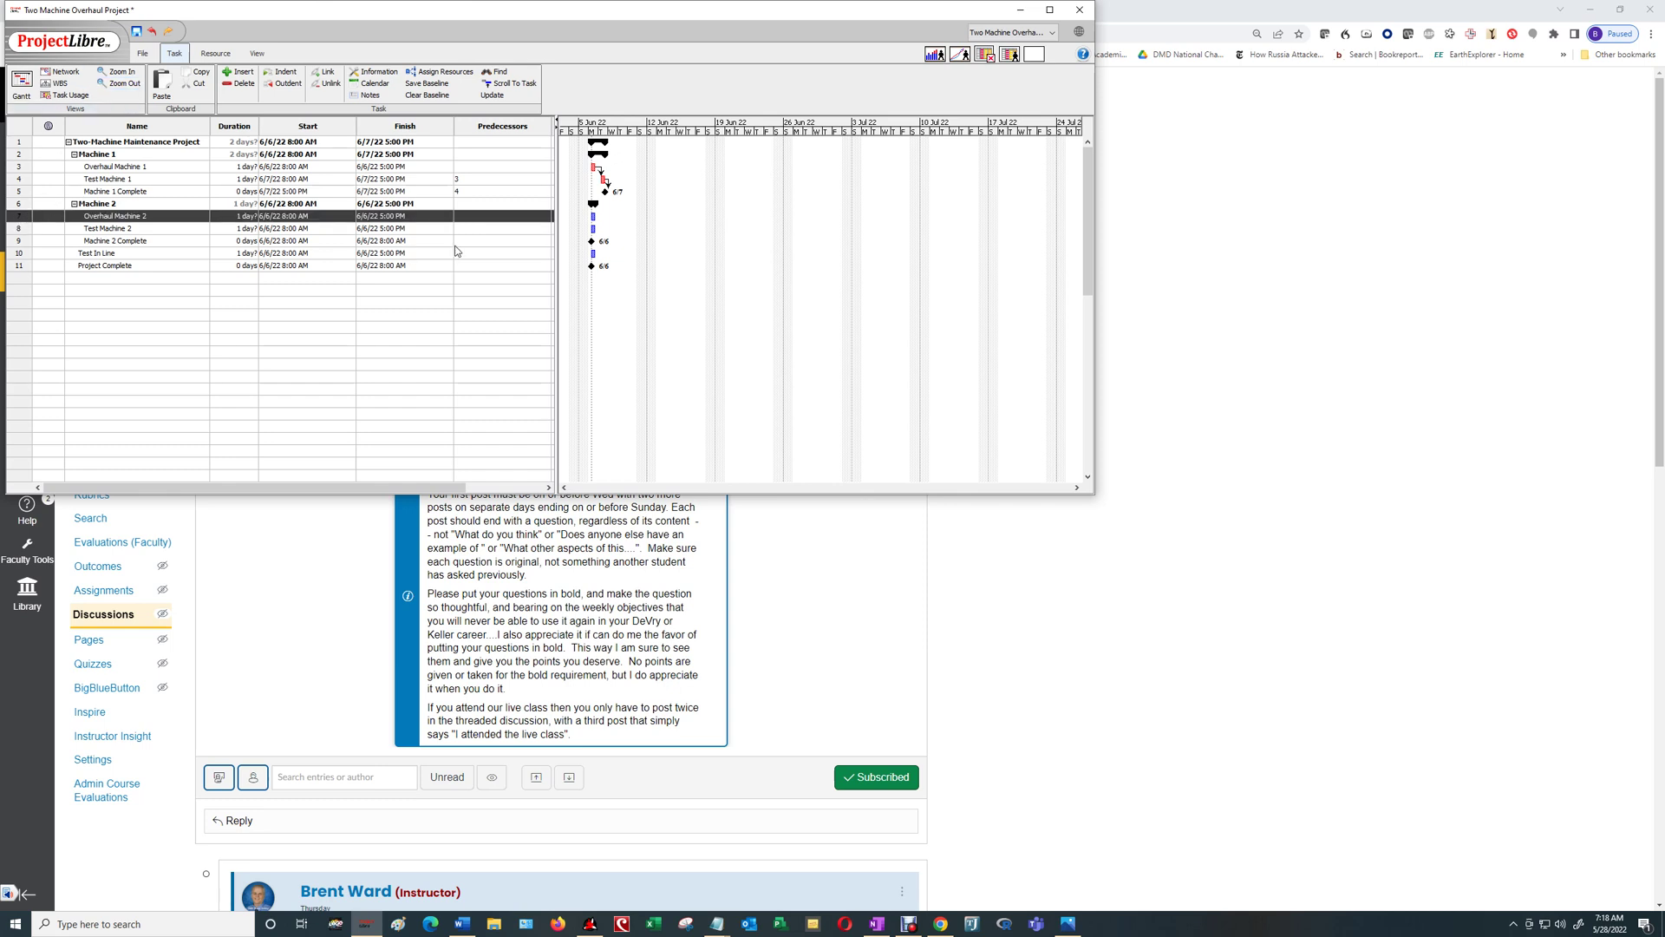
click(474, 230)
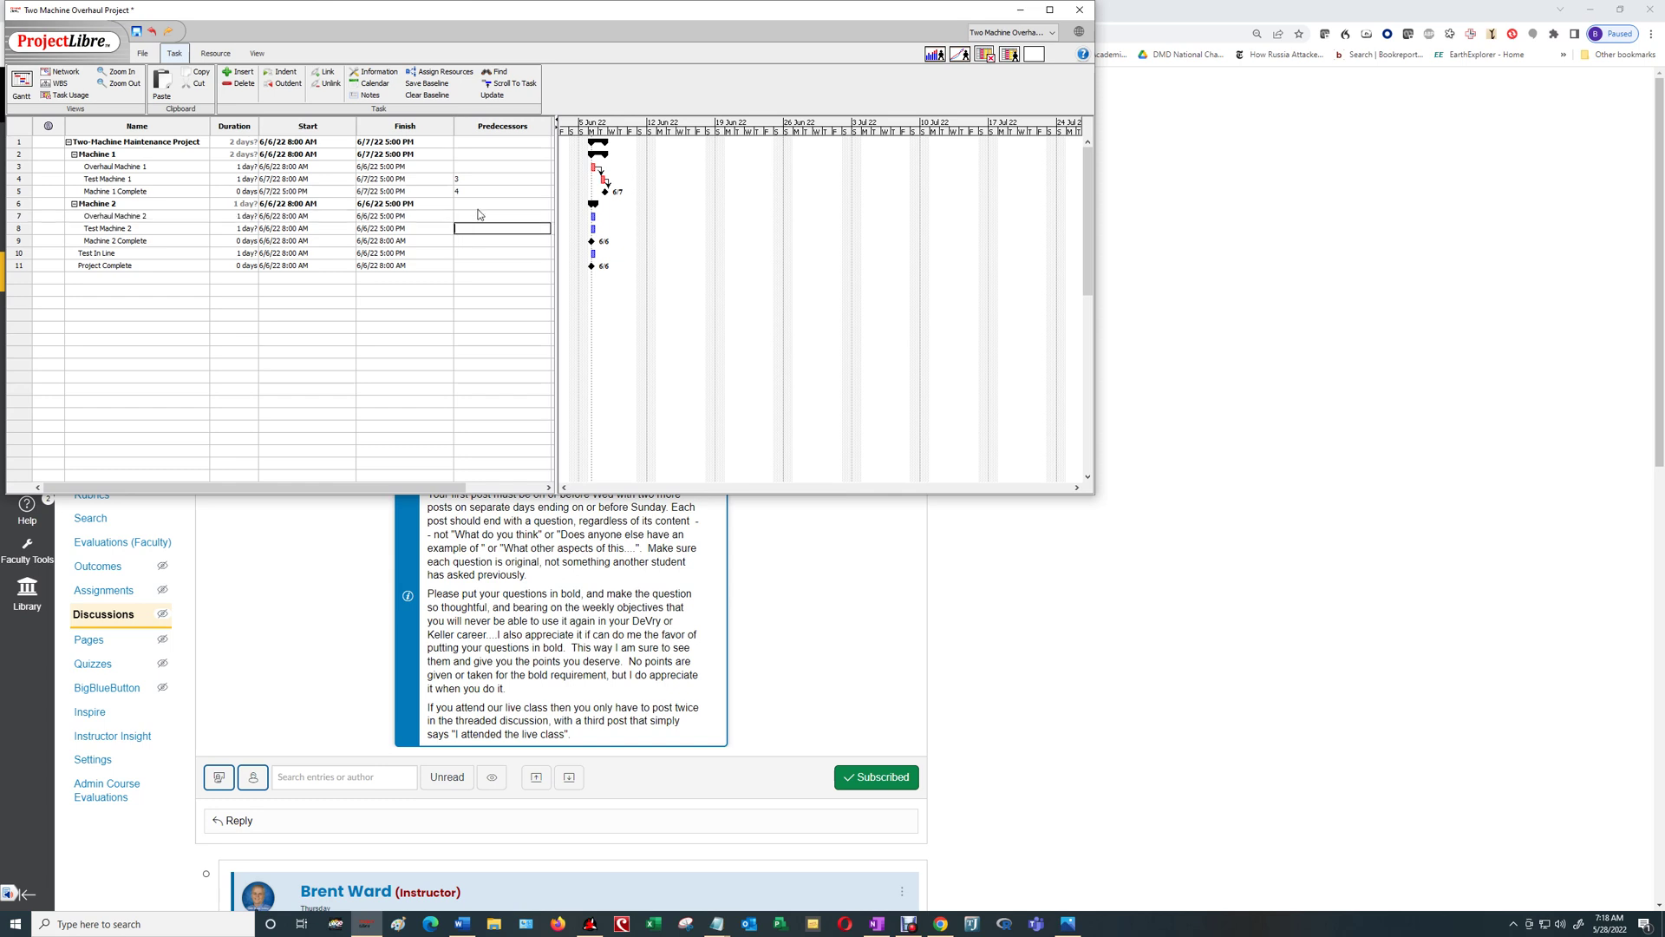
key(Return)
key(Return)
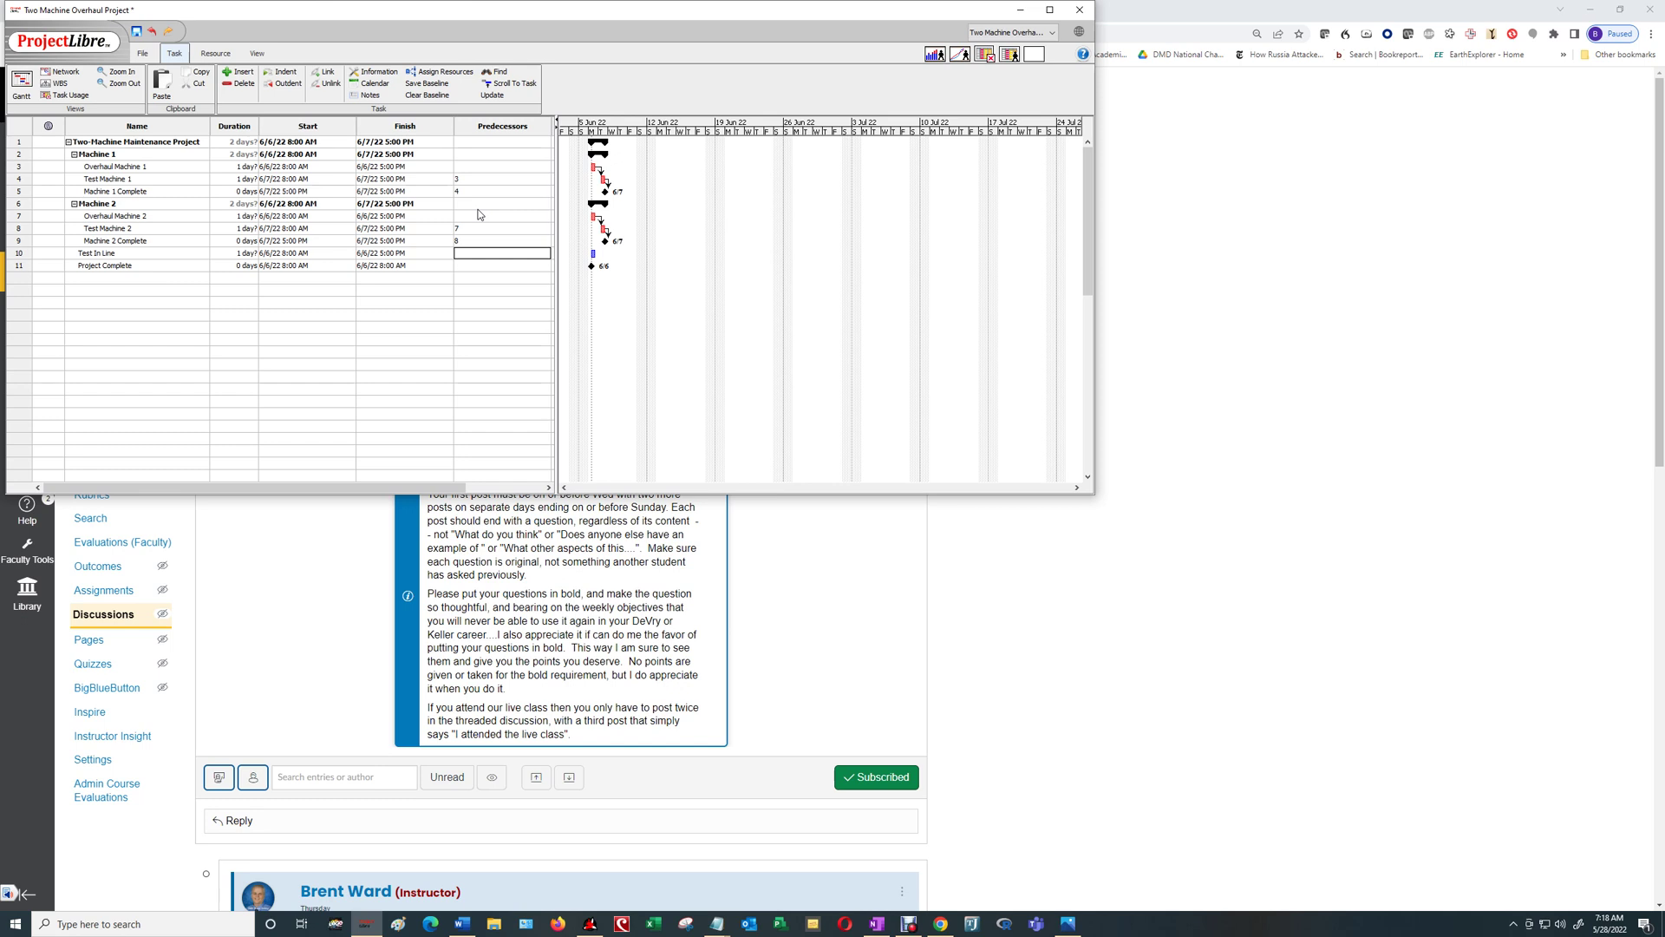
Set task 8 as the predecessor of Test In Line and task 10 as the predecessor of Project Complete.
click(19, 230)
click(466, 252)
key(Return)
key(Return)
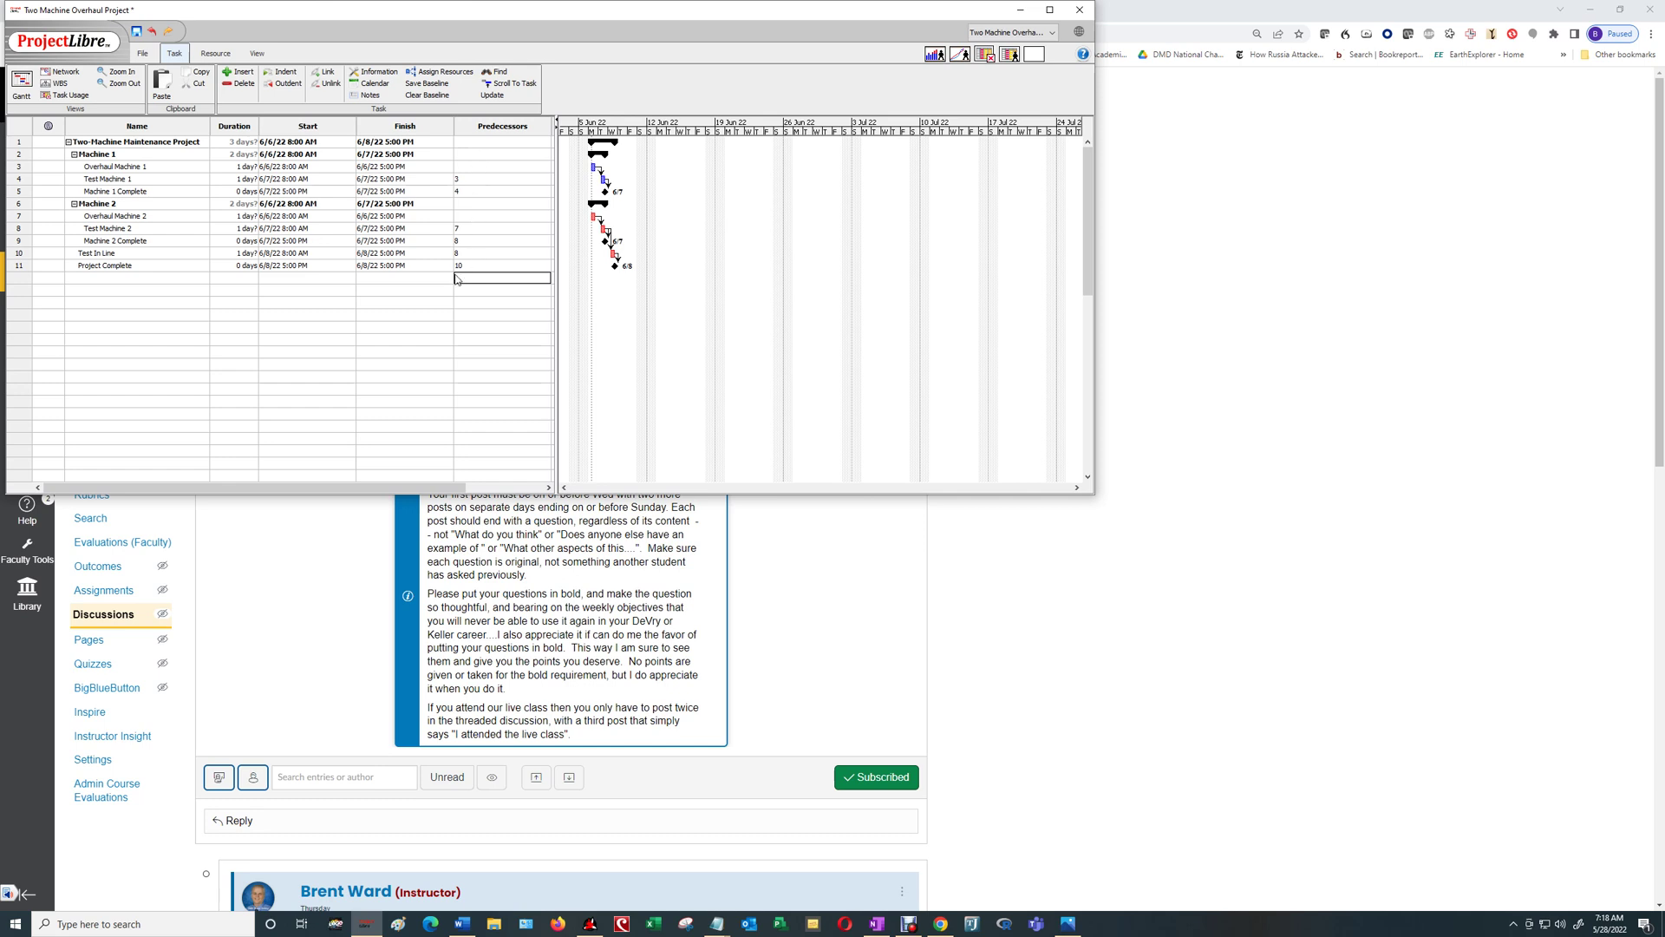
Change the predecessors of Test In Line to tasks 4 and 8.
double_click(463, 254)
click(453, 258)
click(457, 255)
click(457, 254)
double_click(457, 253)
key(Return)
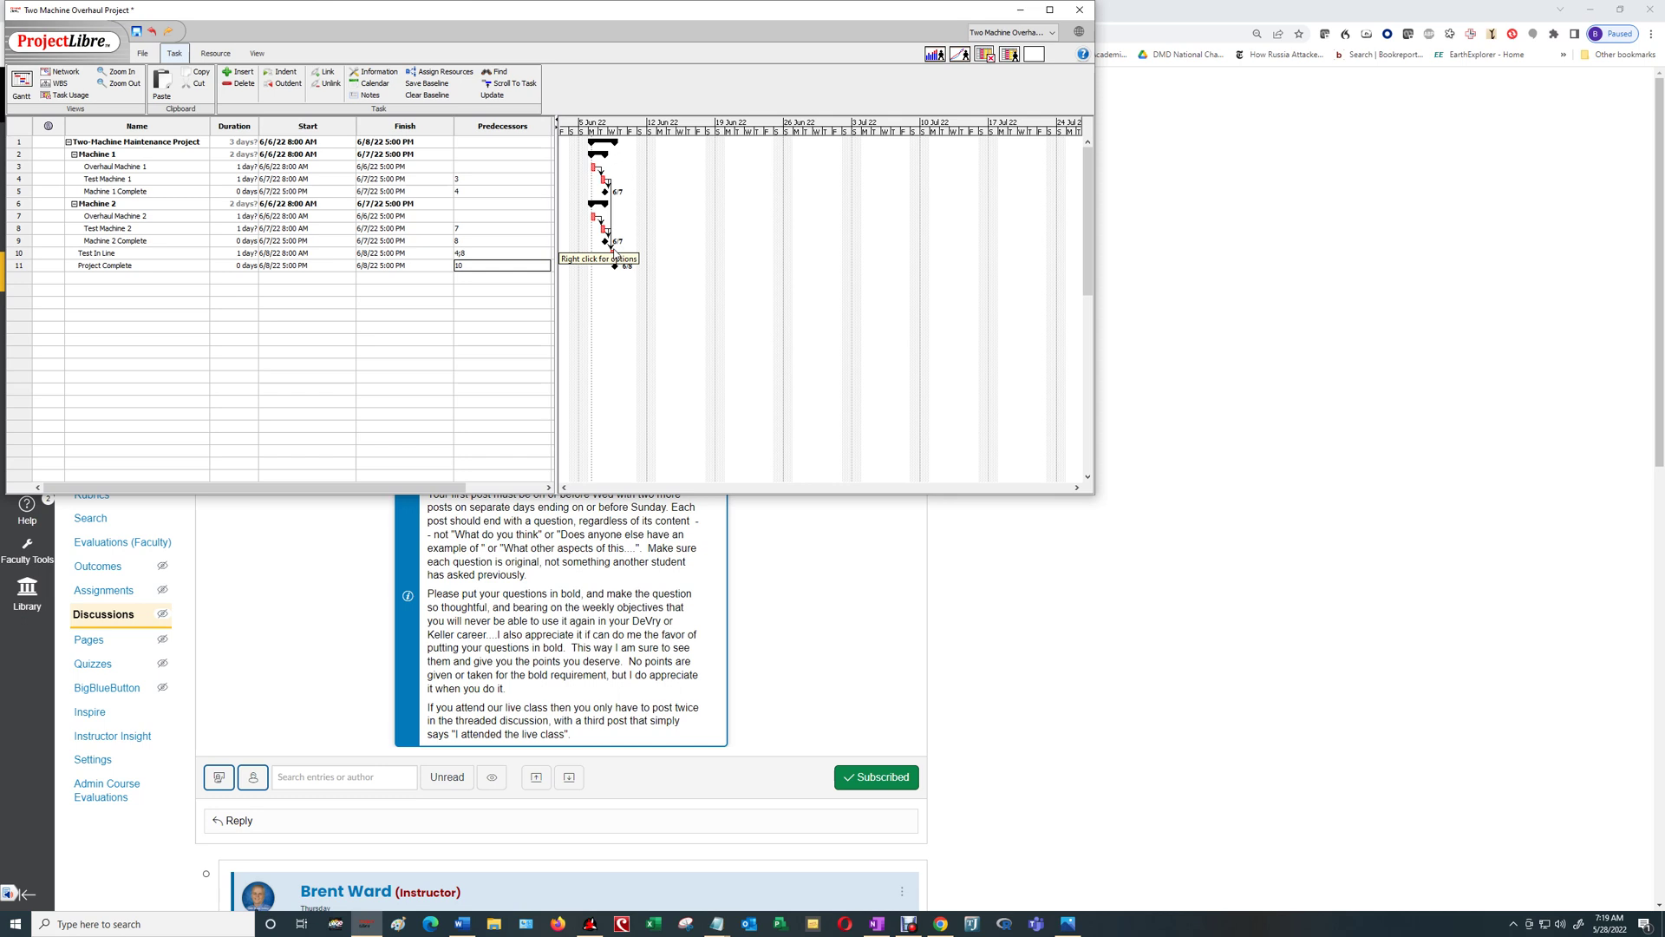
click(508, 314)
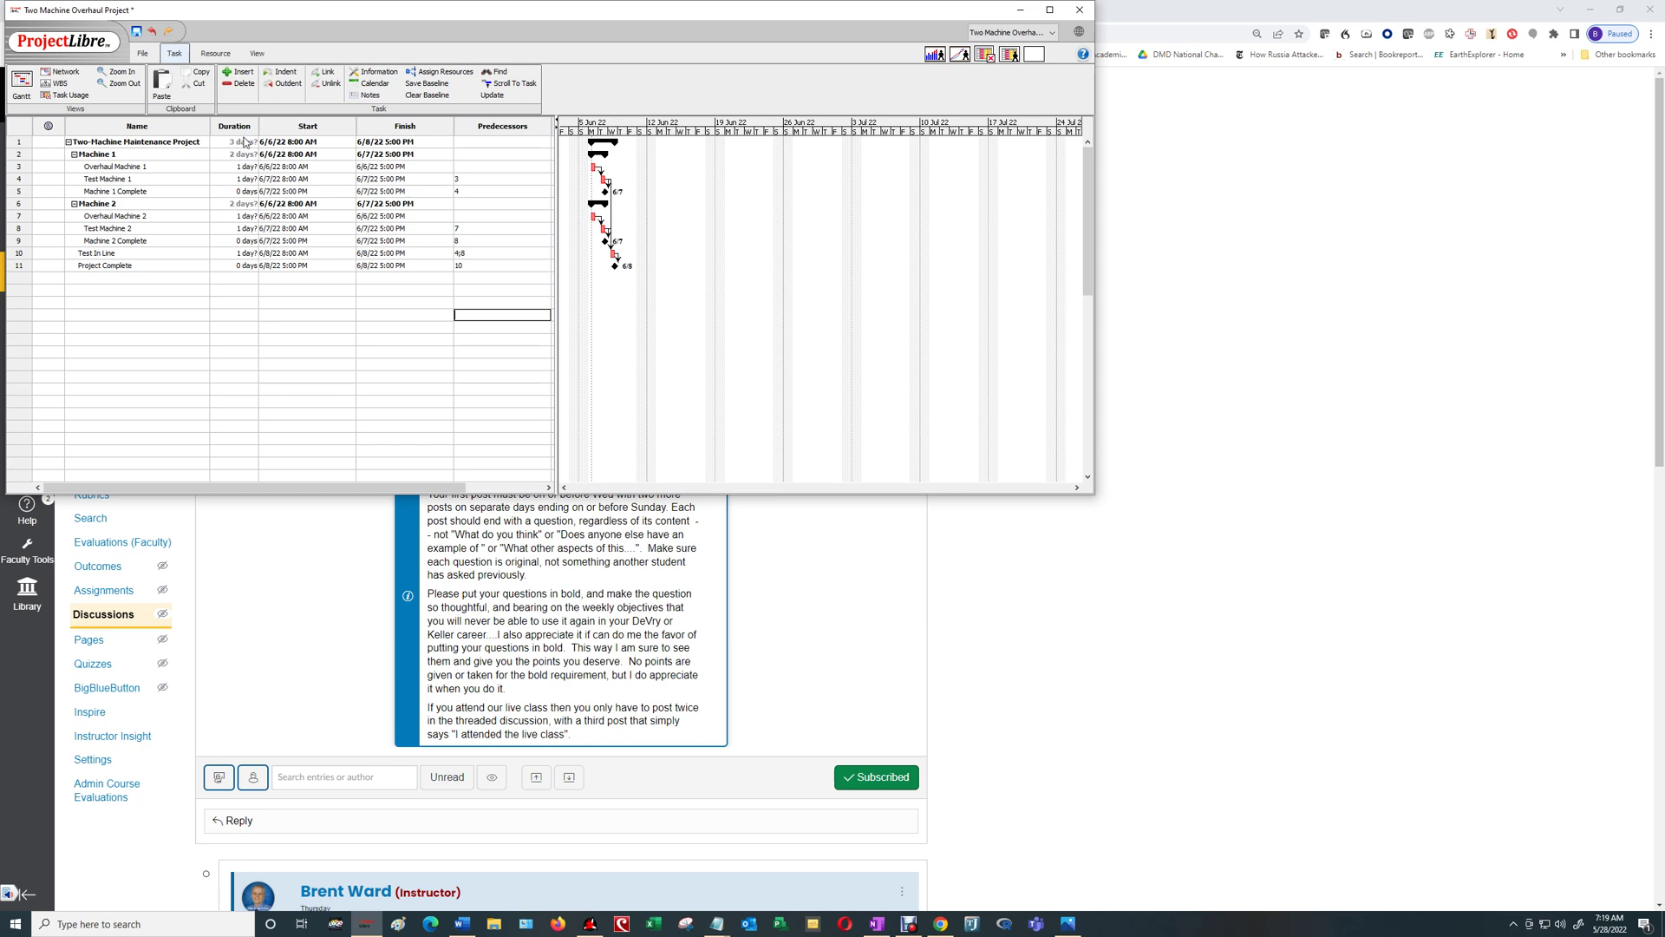
Set the duration of Overhaul Machine 1 to 5 days and of Test Machine 1 to 2 days.
double_click(249, 167)
text(5)
key(Return)
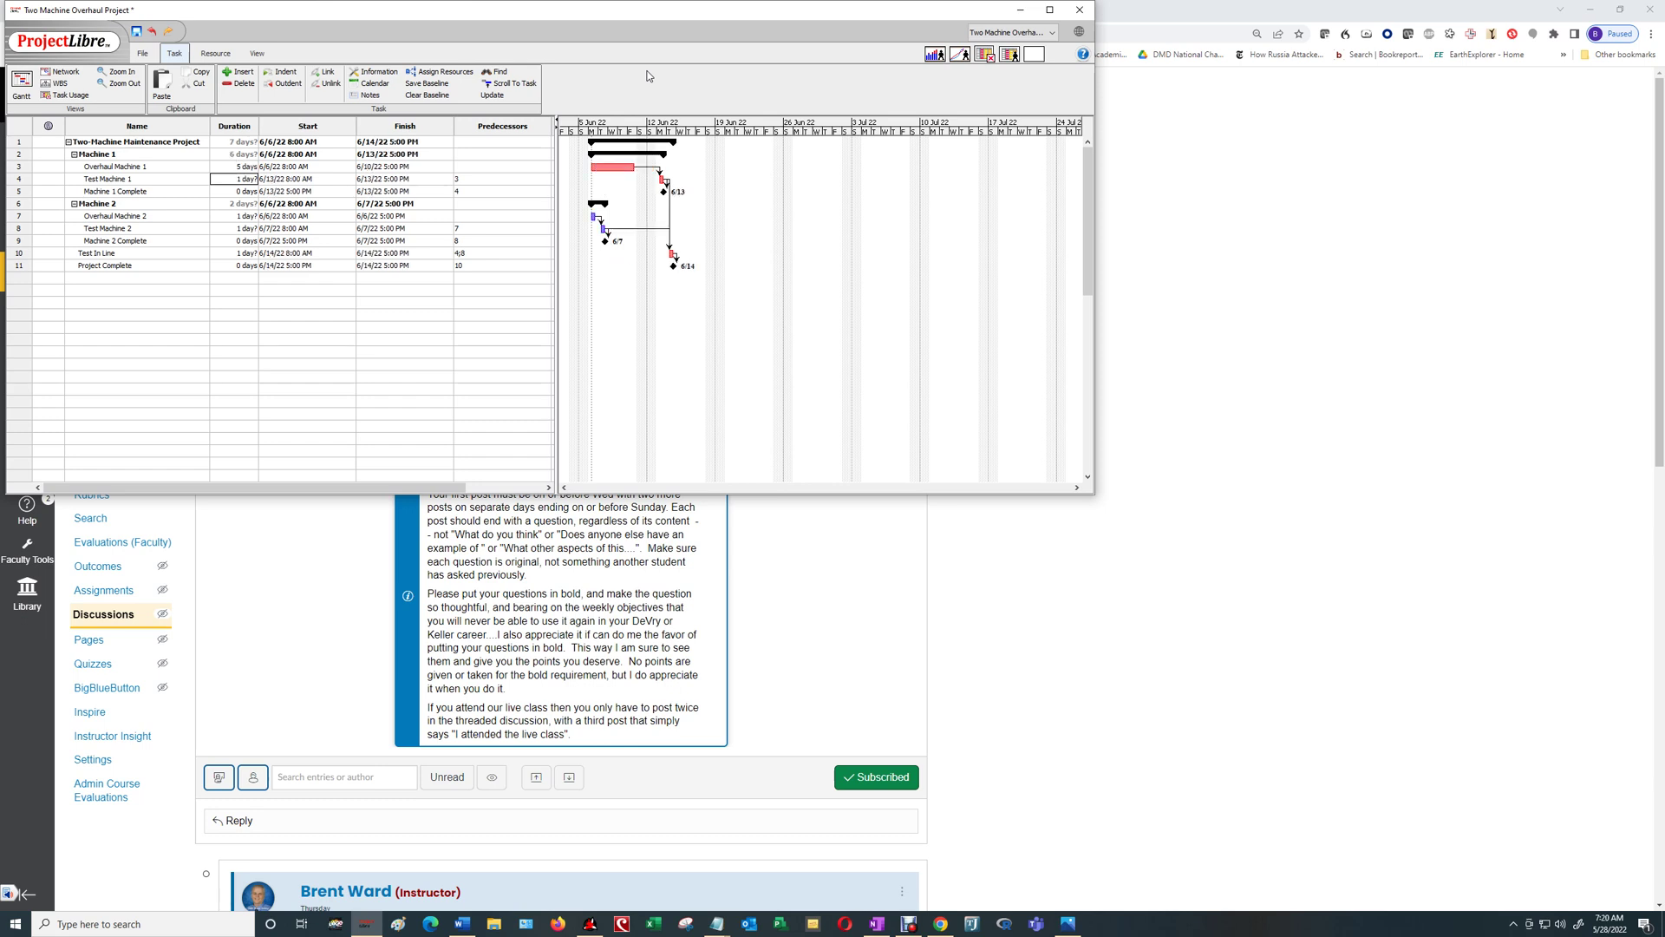
text(2)
key(Return)
Set the duration of Overhaul Machine 2 to 7 days and of Test Machine 2 to 3 days.
key(Down)
key(Down)
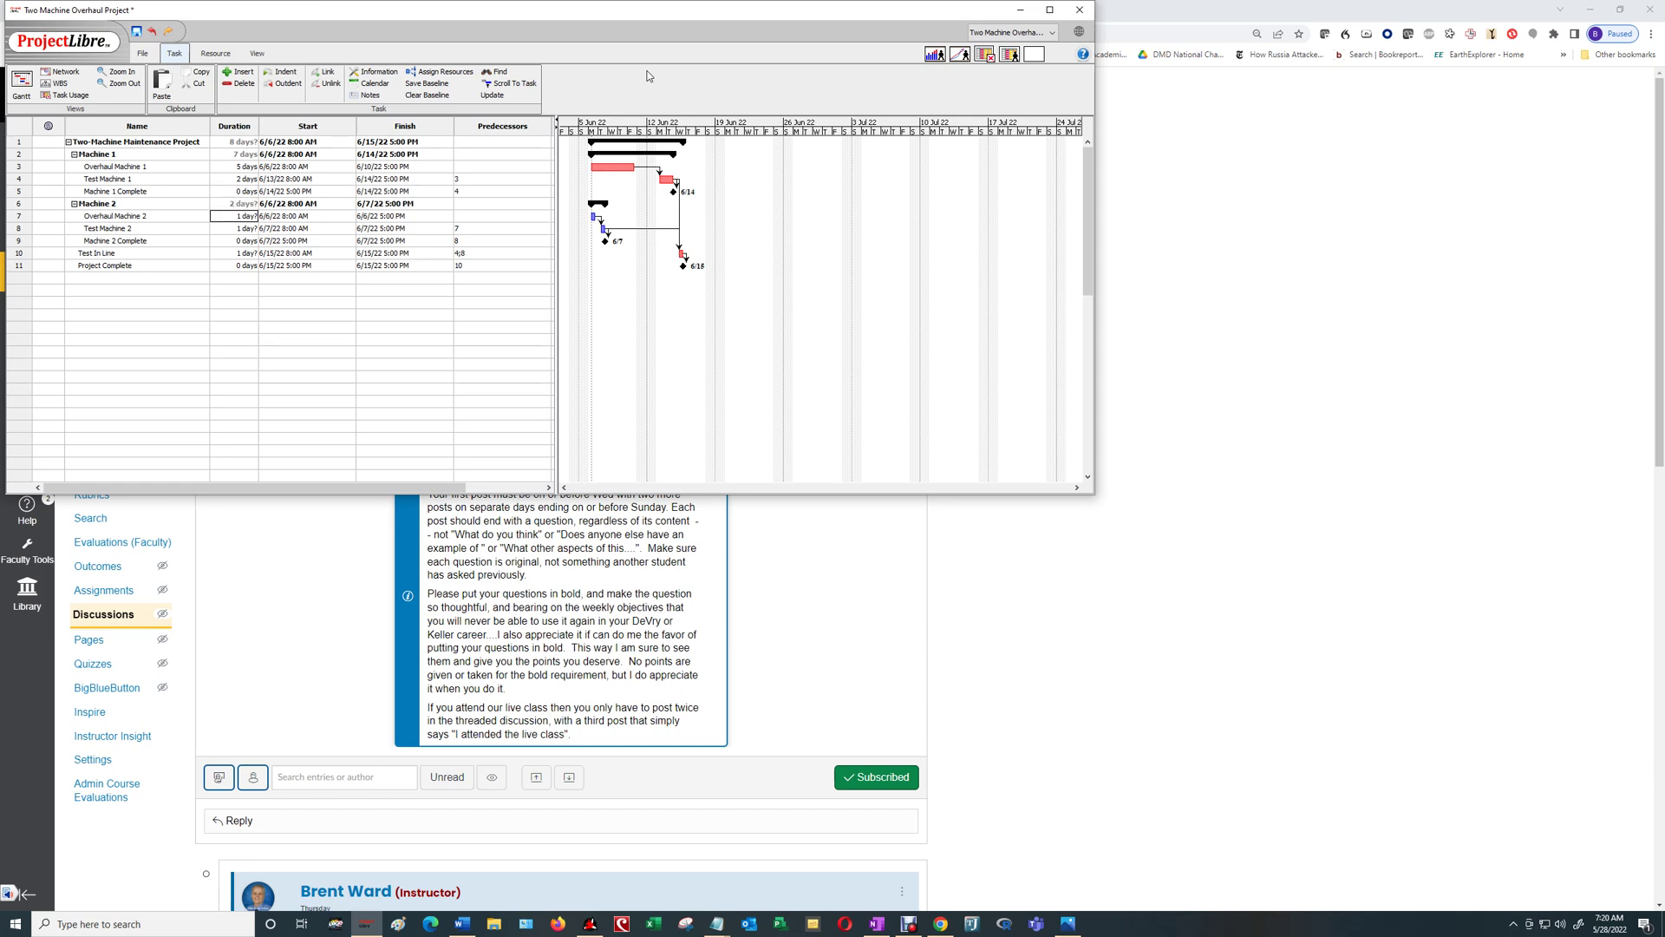
text(7)
key(Return)
text(3)
key(Return)
Set the duration of Test In Line to 2 days.
key(Down)
text(2)
key(Return)
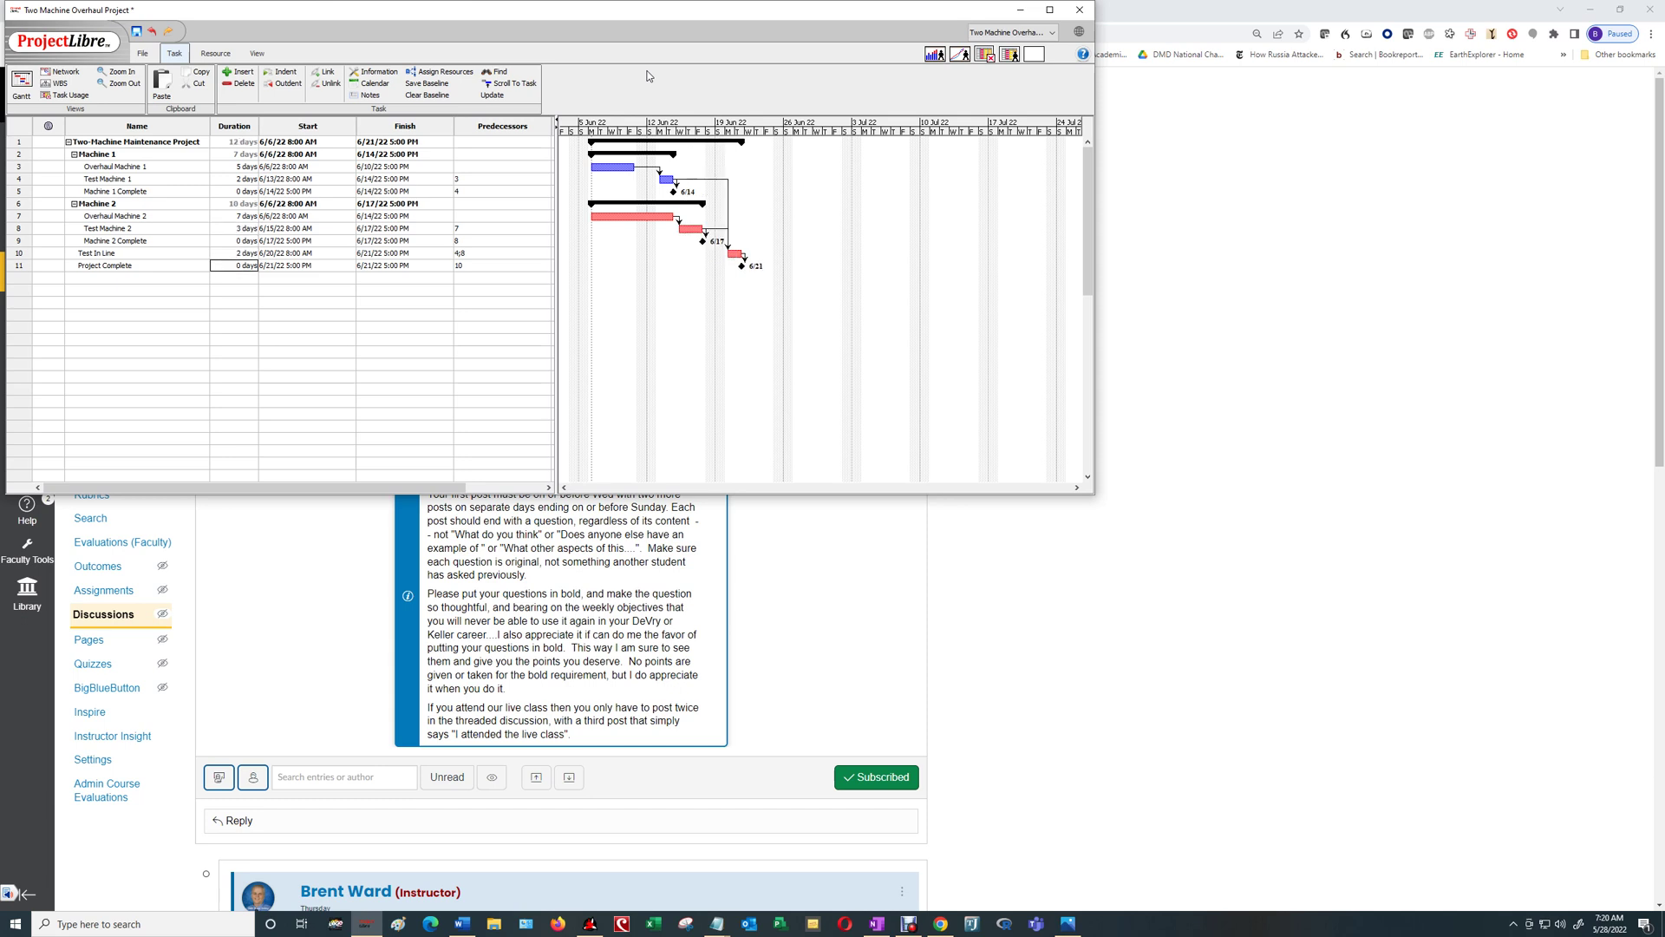
Review the durations of all tasks in the table, going through the rows one by one.
key(Up)
key(Up)
key(Up)
key(Up)
key(Up)
key(Up)
key(Up)
key(Up)
key(Up)
key(Up)
key(Down)
key(Down)
key(Down)
key(Down)
key(Down)
key(Down)
key(Down)
key(Down)
key(Down)
key(Down)
key(Up)
key(Up)
key(Up)
key(Up)
key(Up)
key(Up)
key(Up)
key(Up)
key(Up)
key(Up)
key(Down)
key(Down)
key(Up)
key(Up)
key(Down)
key(Down)
key(Down)
key(Down)
key(Down)
key(Down)
key(Down)
key(Down)
key(Down)
click(910, 926)
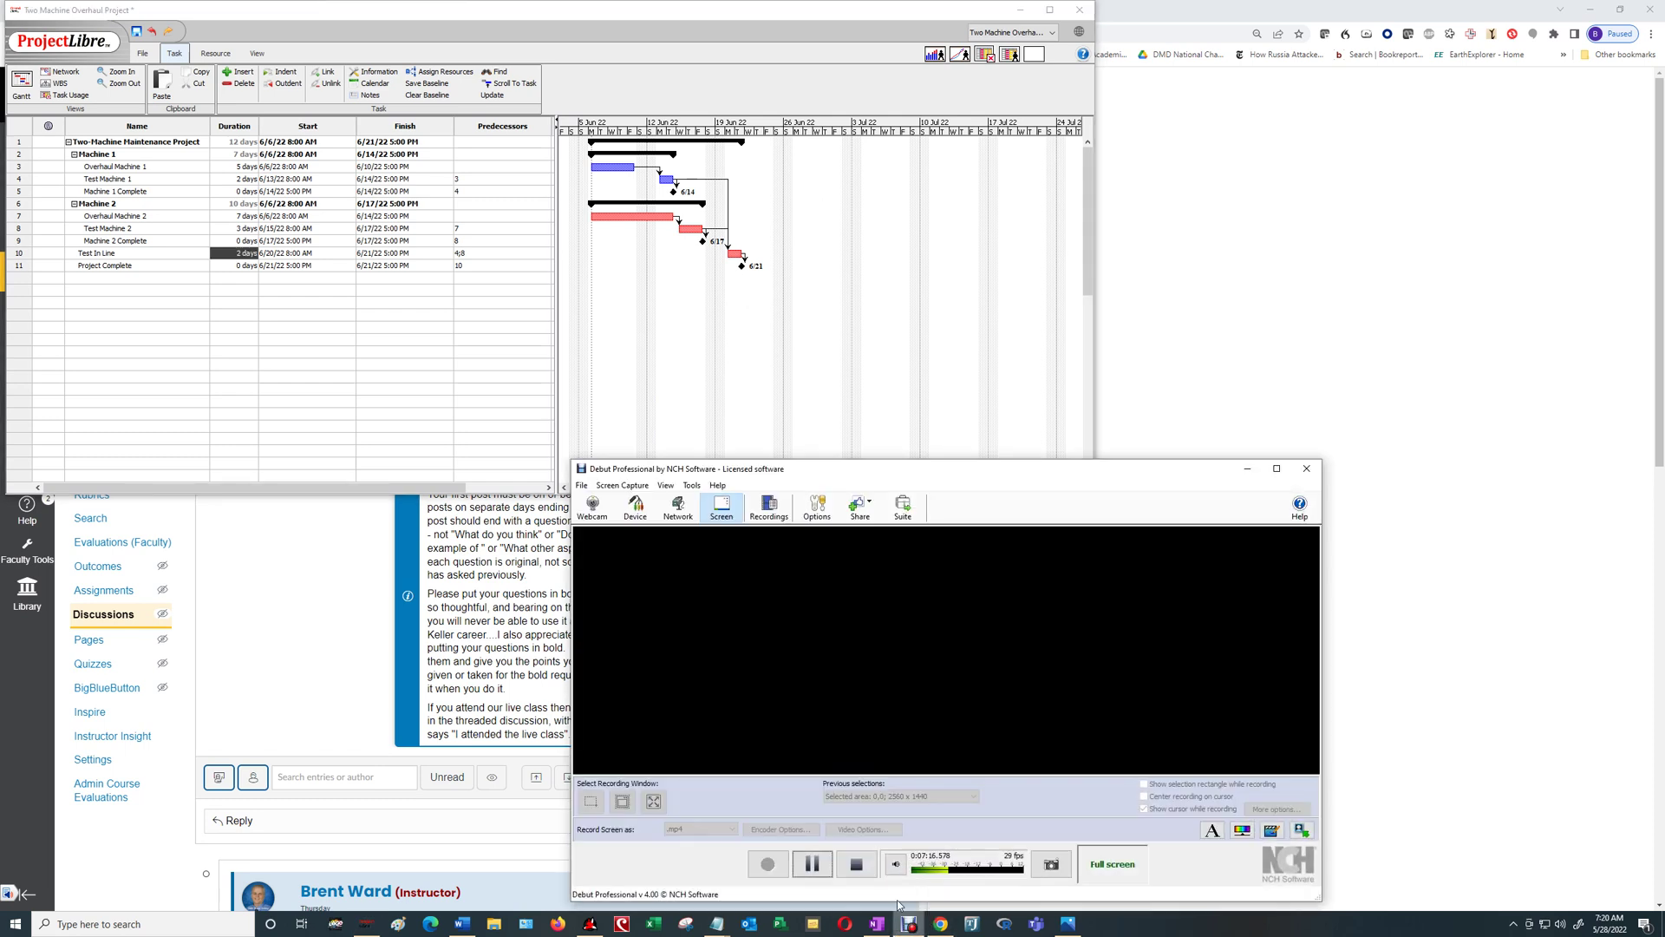
click(811, 866)
click(767, 874)
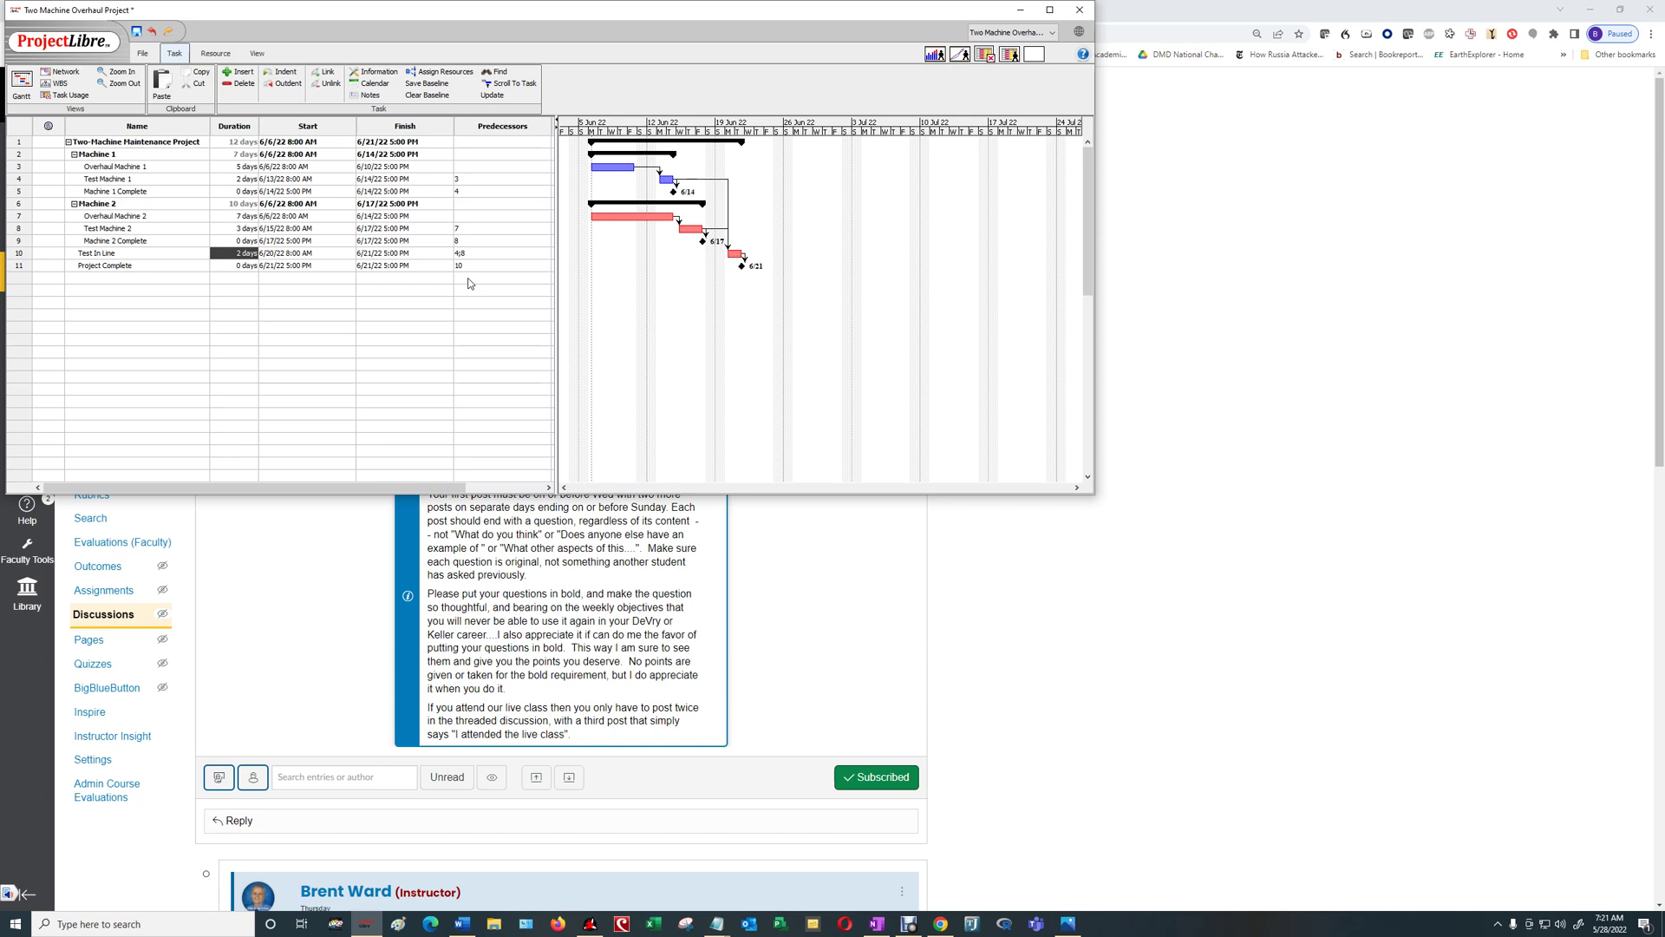
Filter the task table and Gantt chart to show only critical tasks.
click(258, 55)
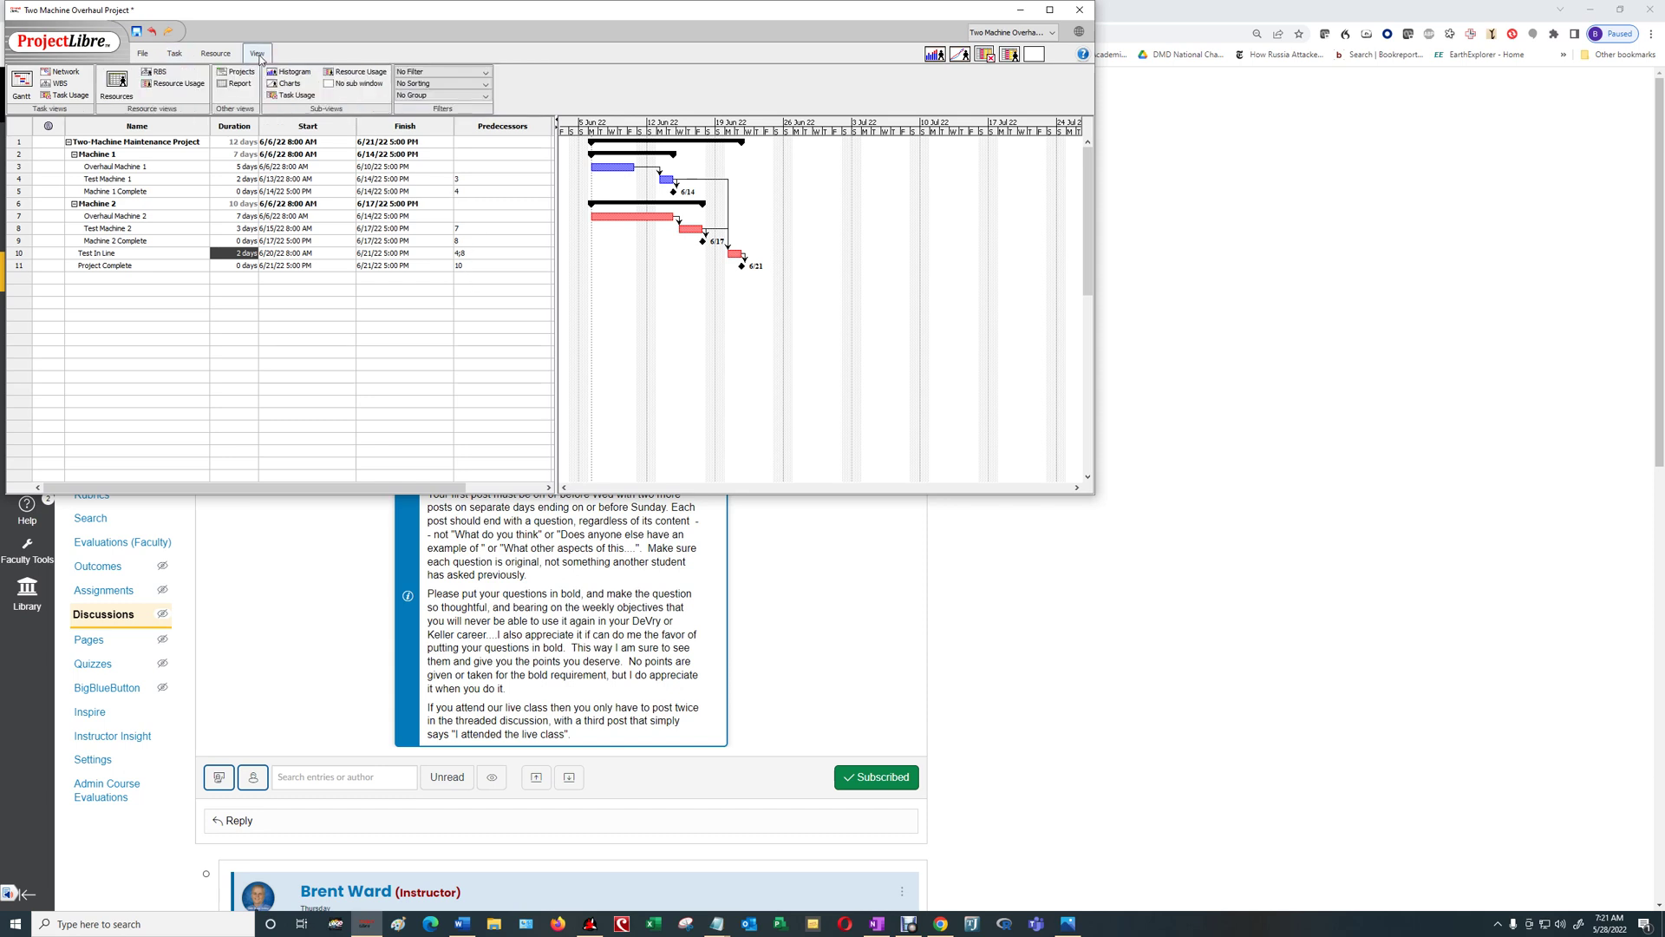
click(485, 78)
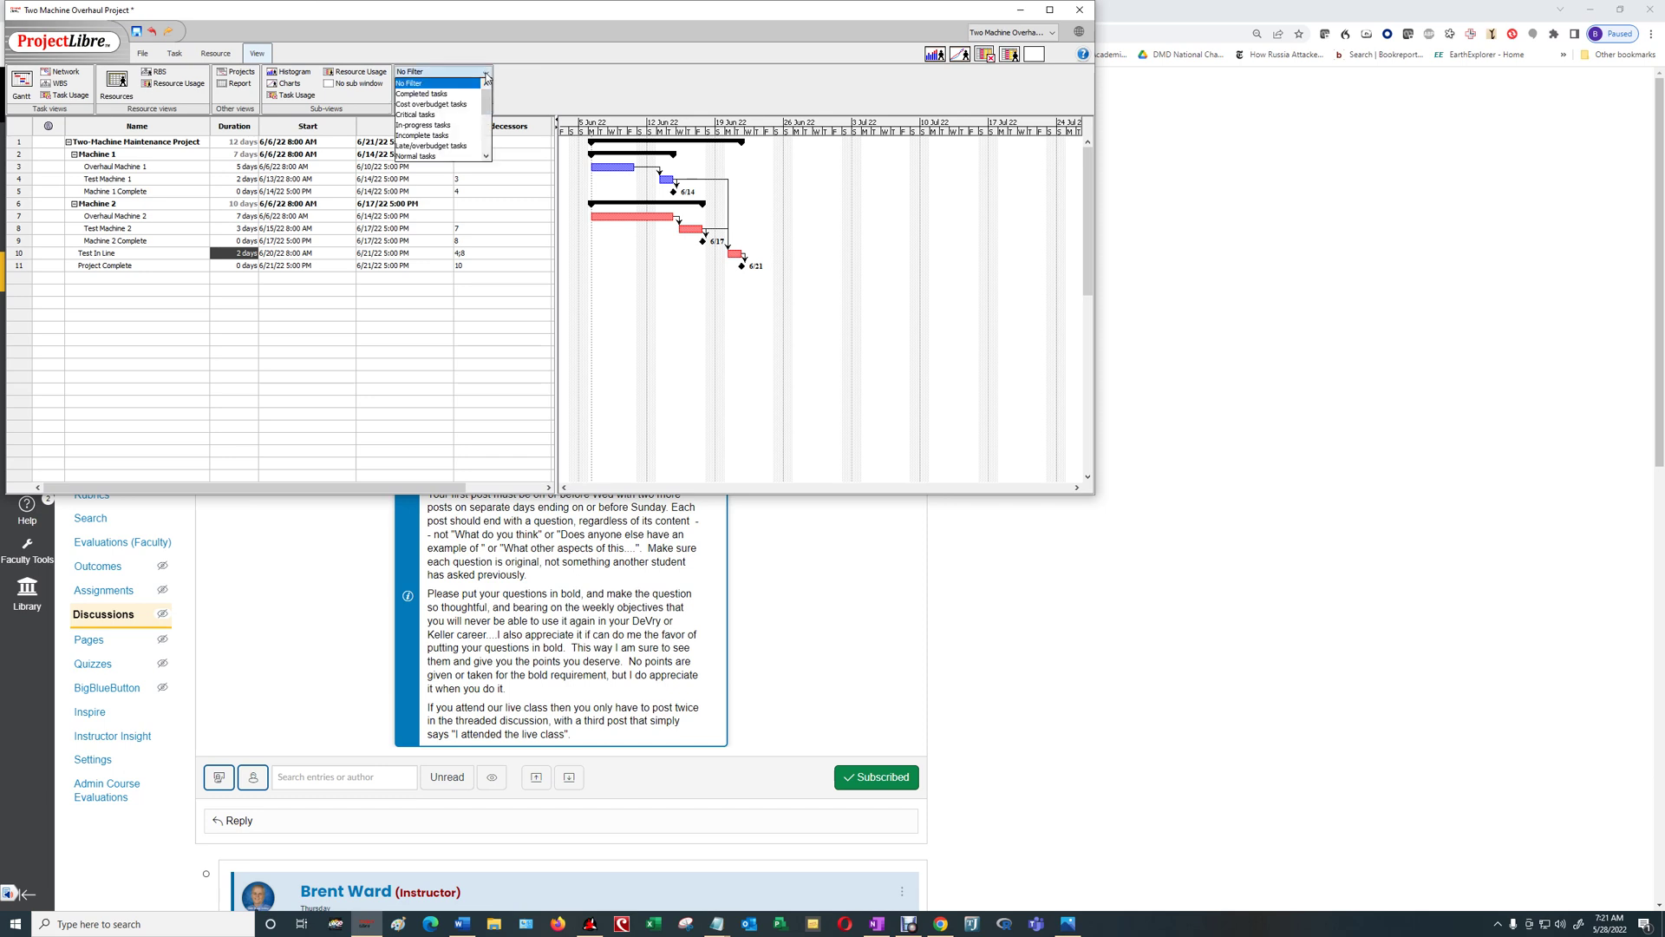
click(462, 117)
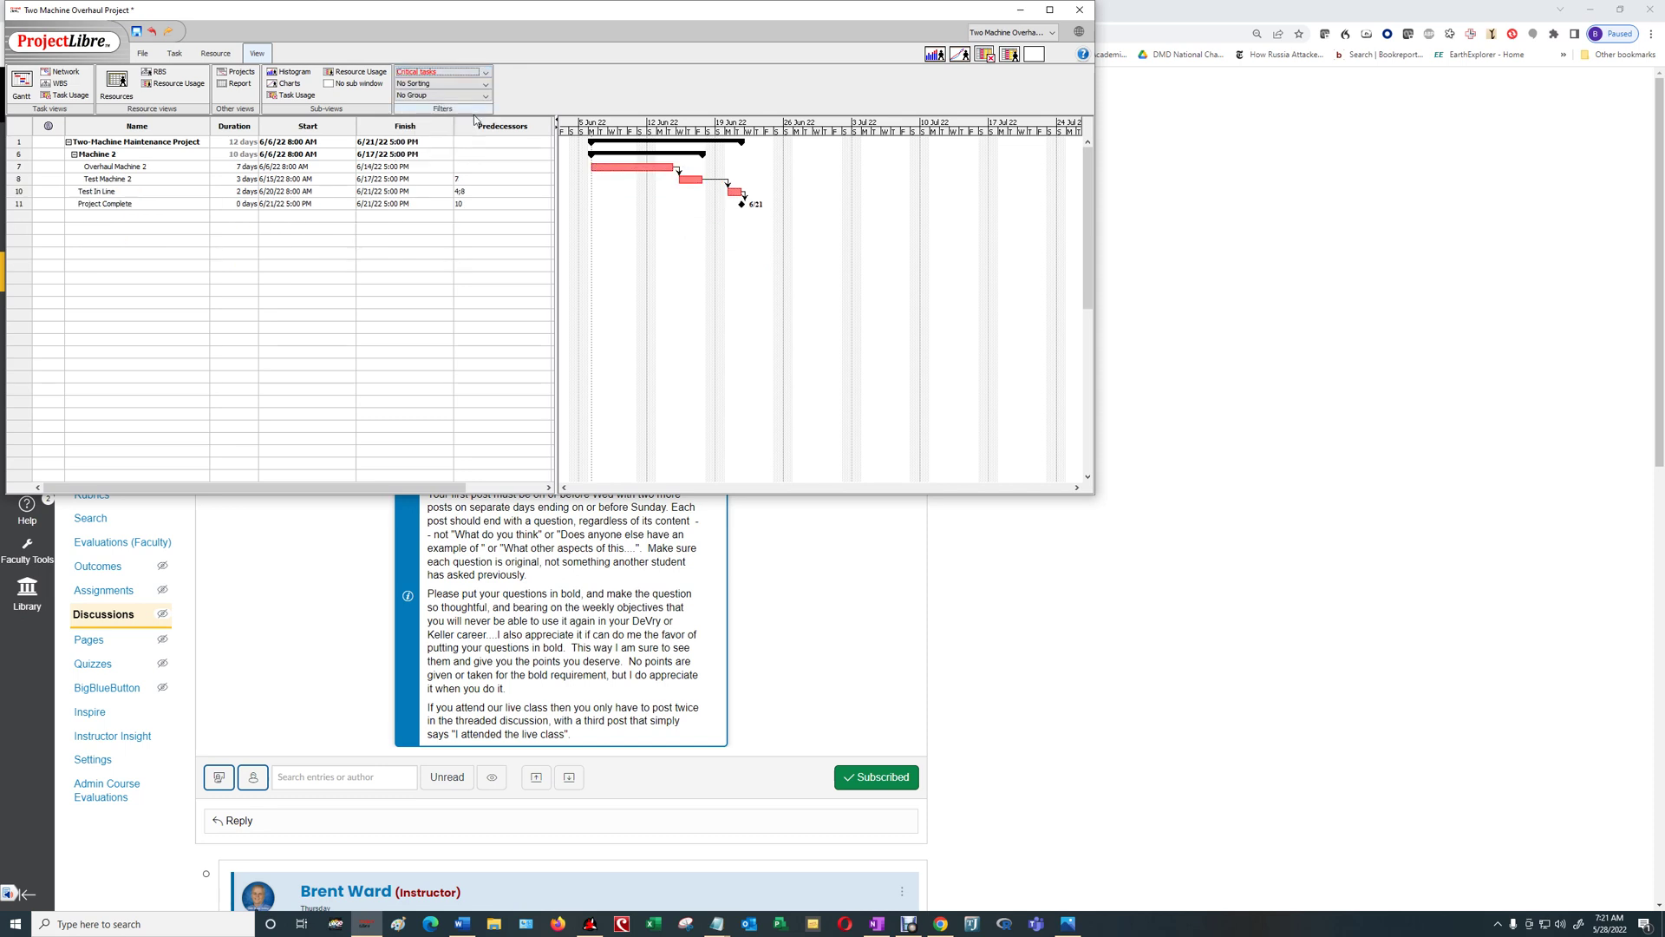
Remove the critical tasks filter to list all project tasks again.
click(486, 75)
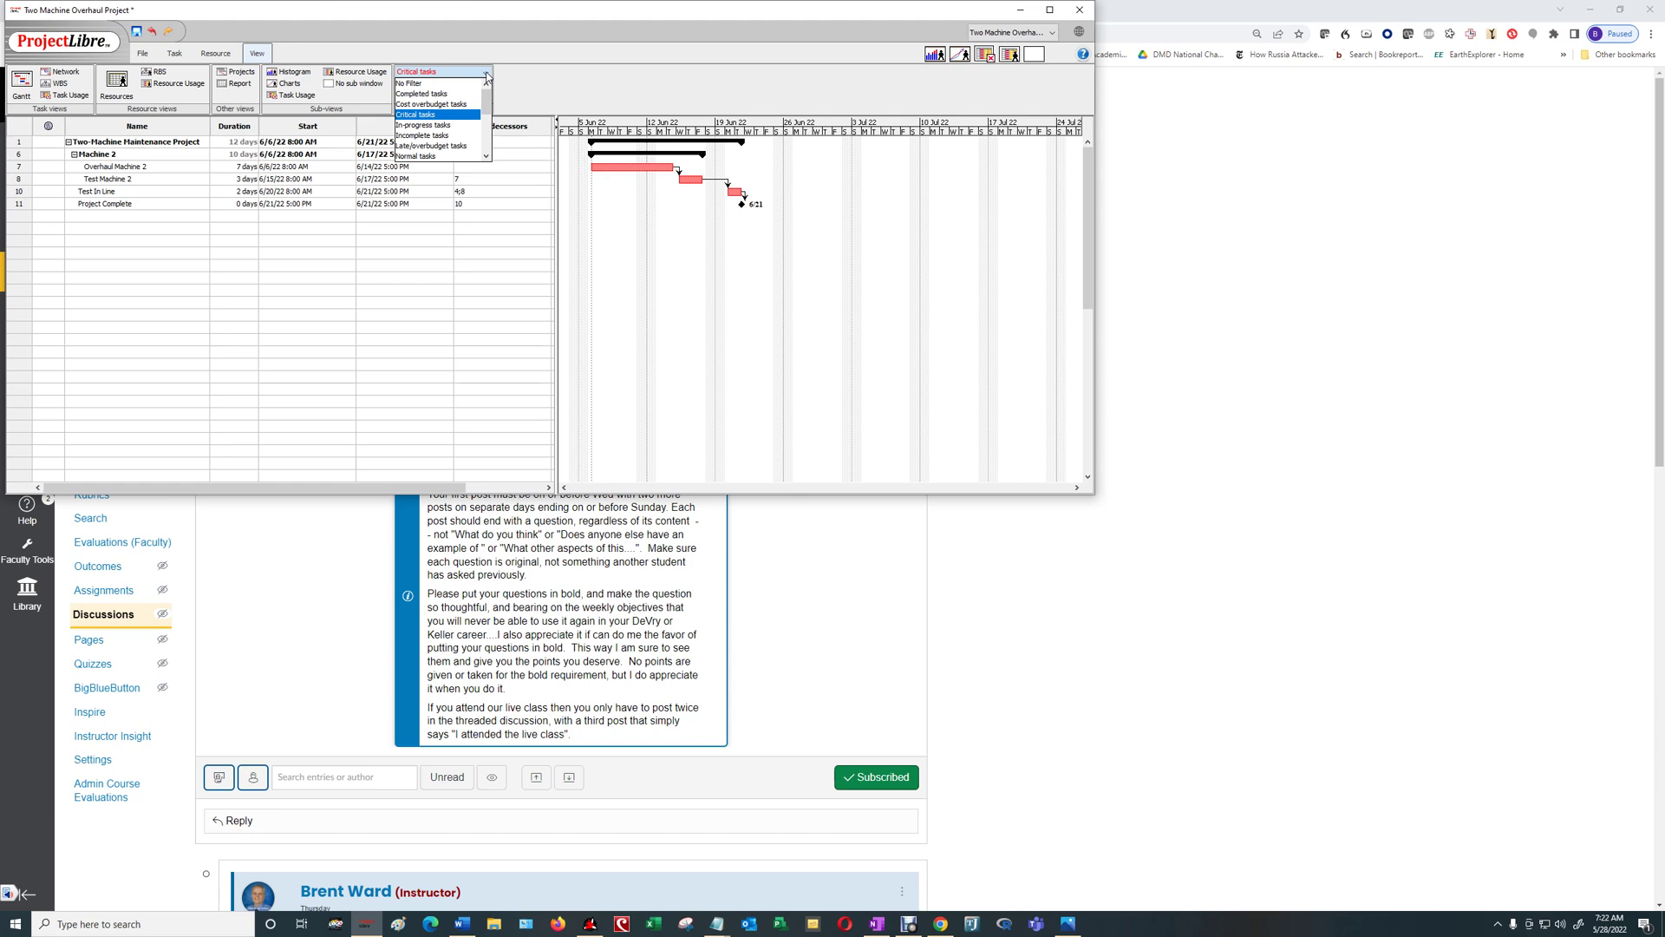
mouse_move(486, 103)
mouse_down()
mouse_move(489, 149)
mouse_move(483, 94)
mouse_up()
click(470, 83)
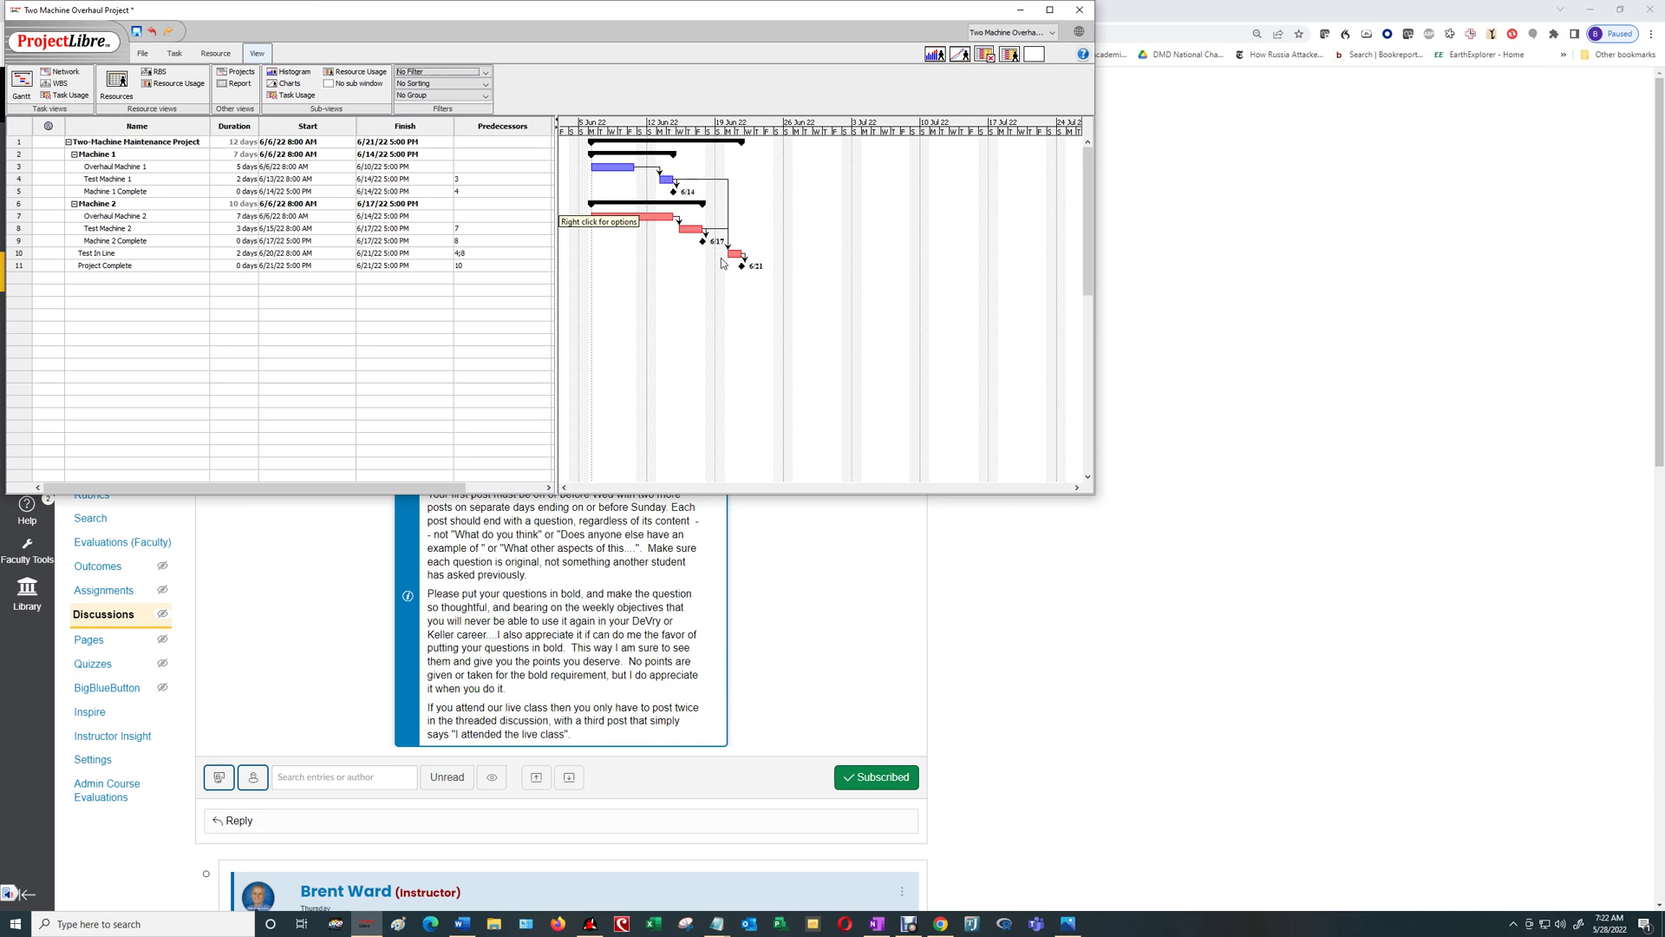
click(908, 926)
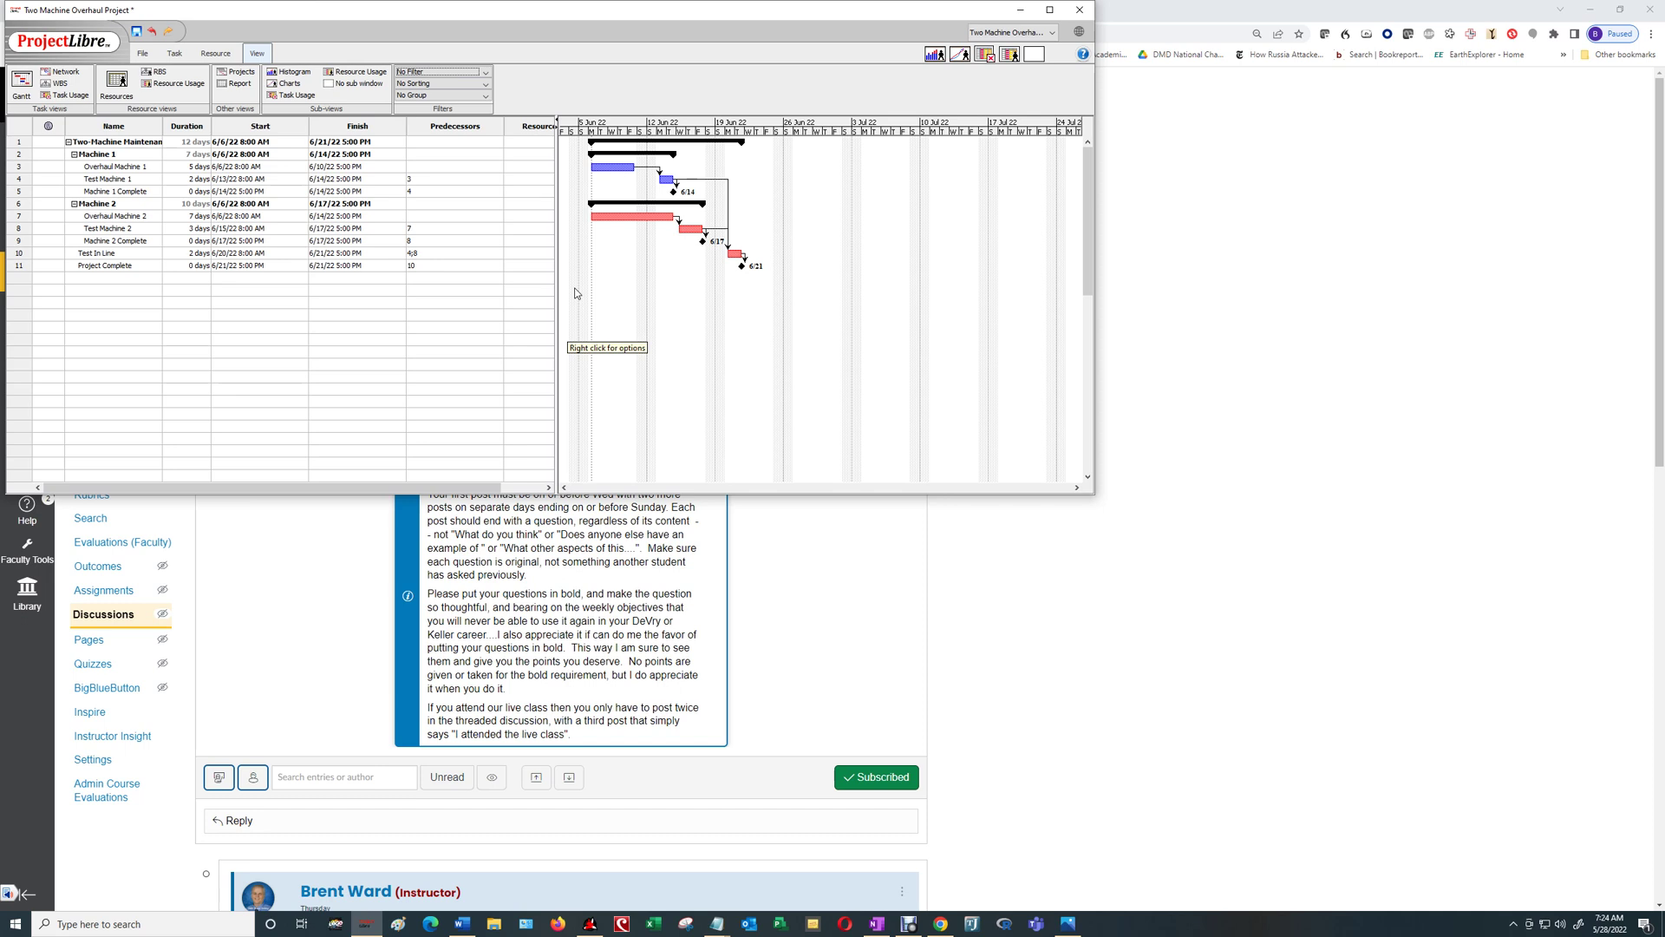
Insert a Total Slack column before the Predecessors column in the task table.
click(460, 131)
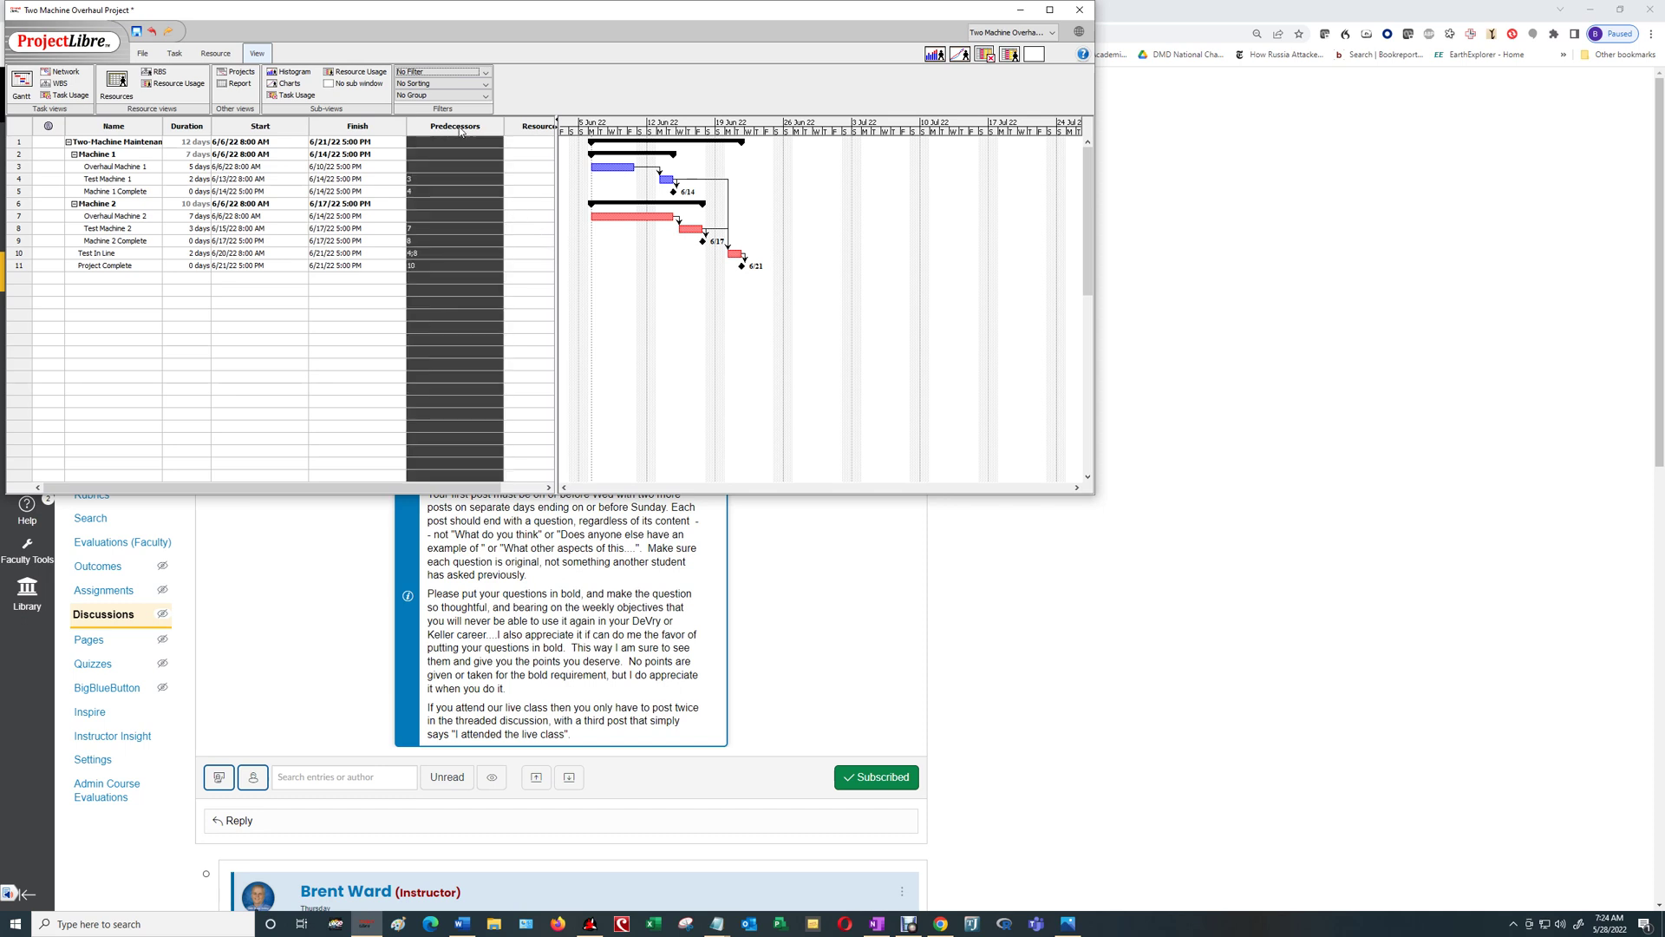
right_click(460, 146)
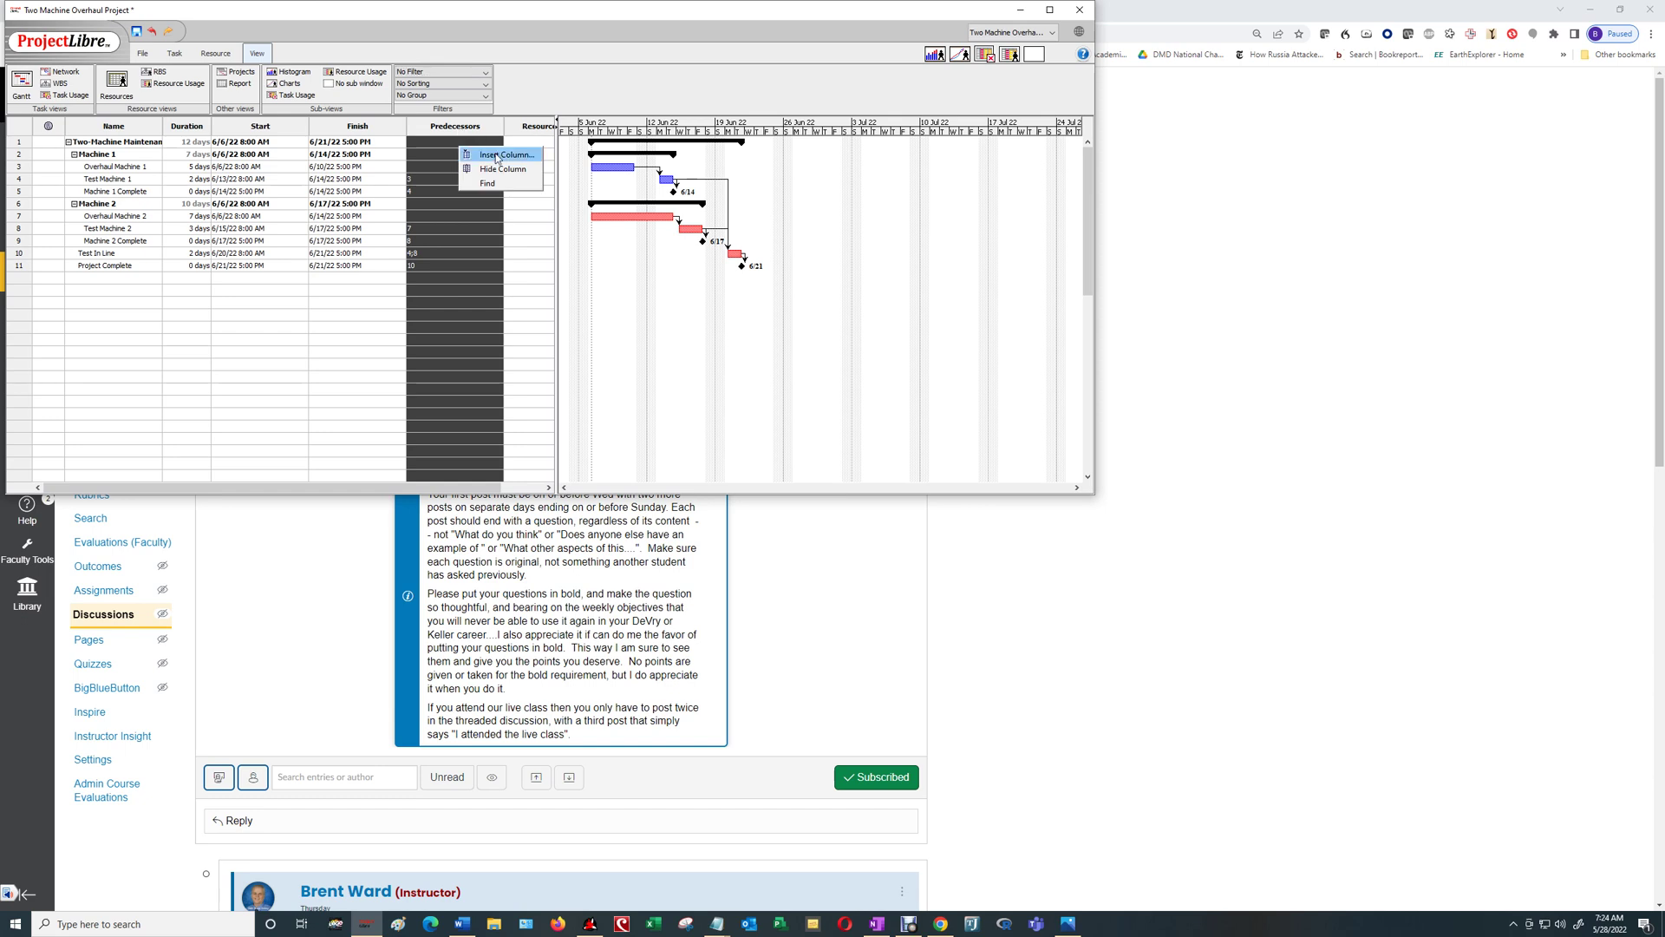
click(497, 156)
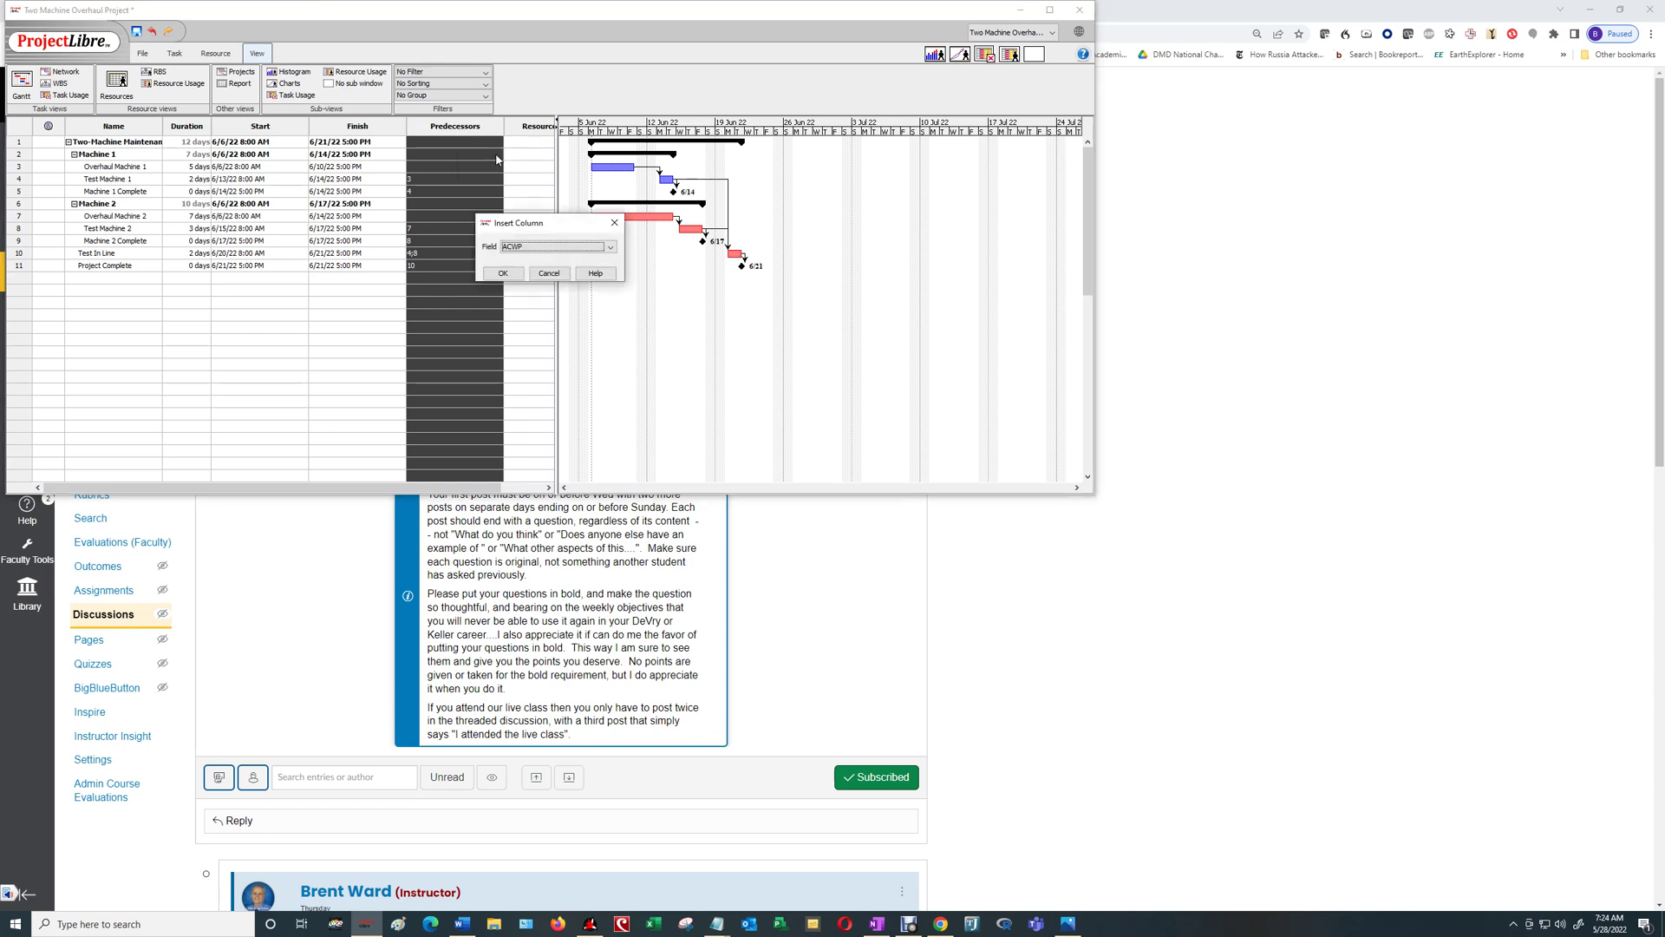
text(to)
key(Return)
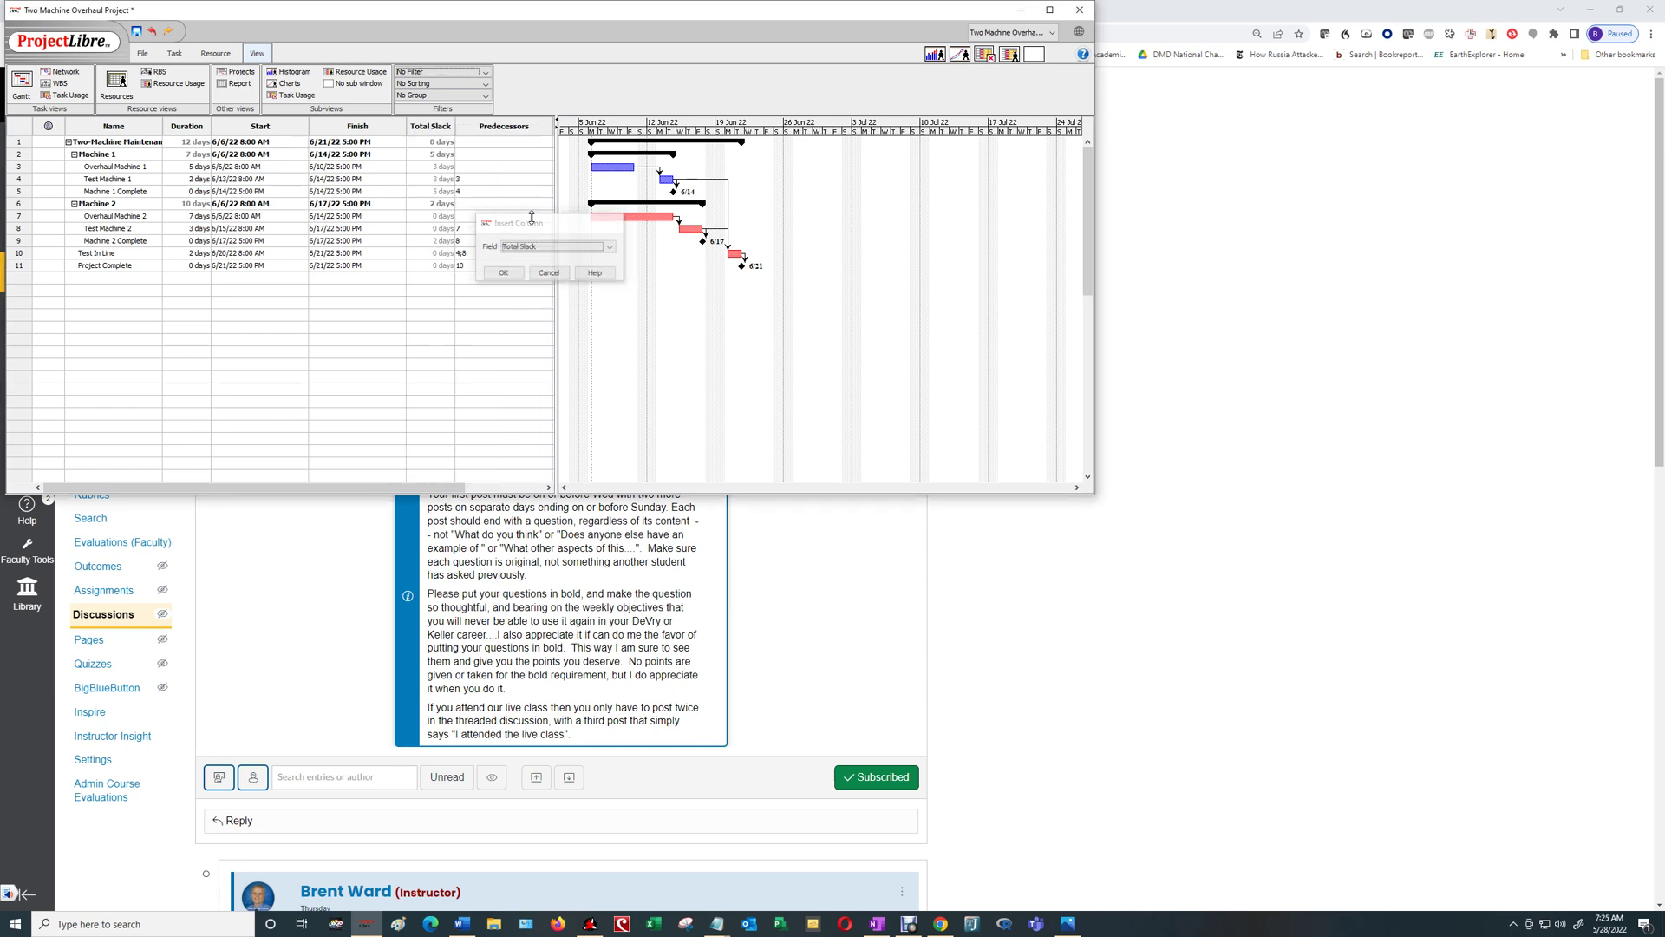